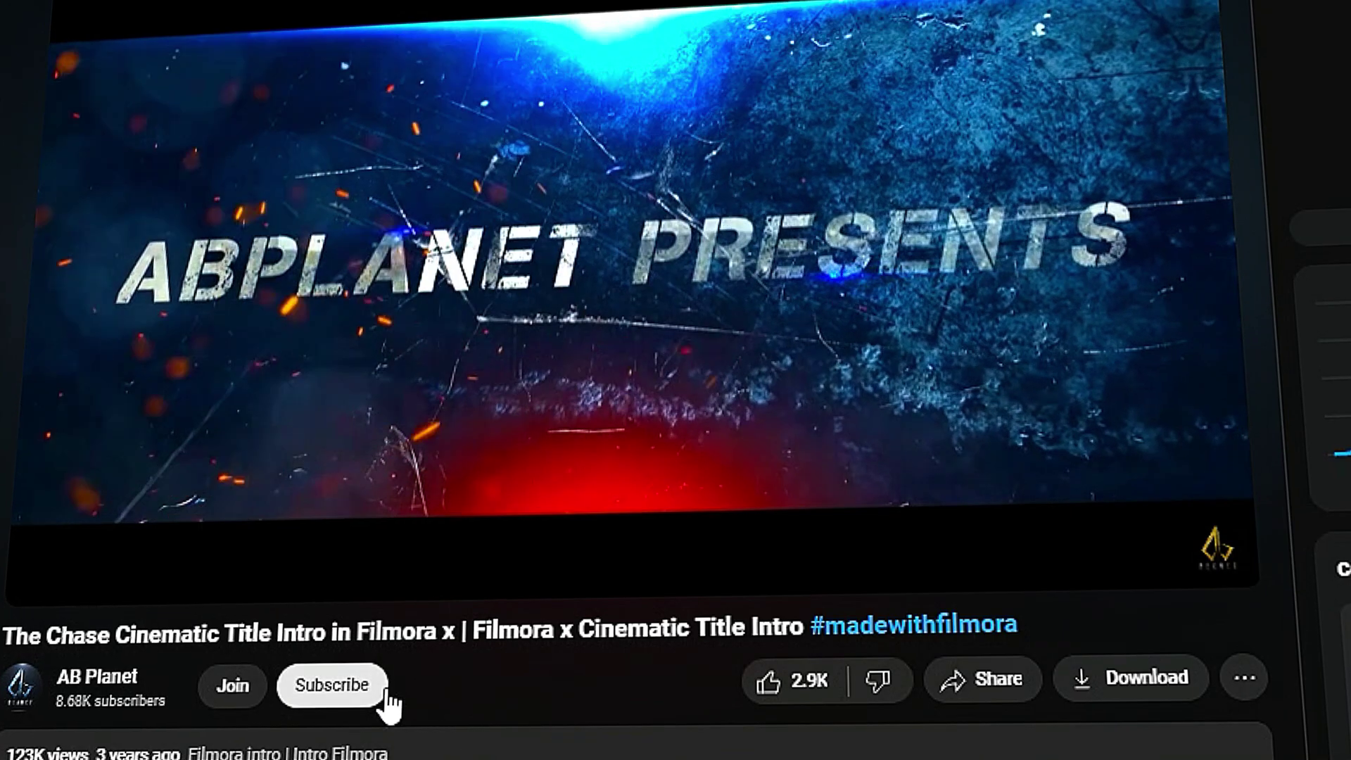
Subscribe to the AB Planet channel with all notifications enabled and like its cinematic title intro video.
click(373, 697)
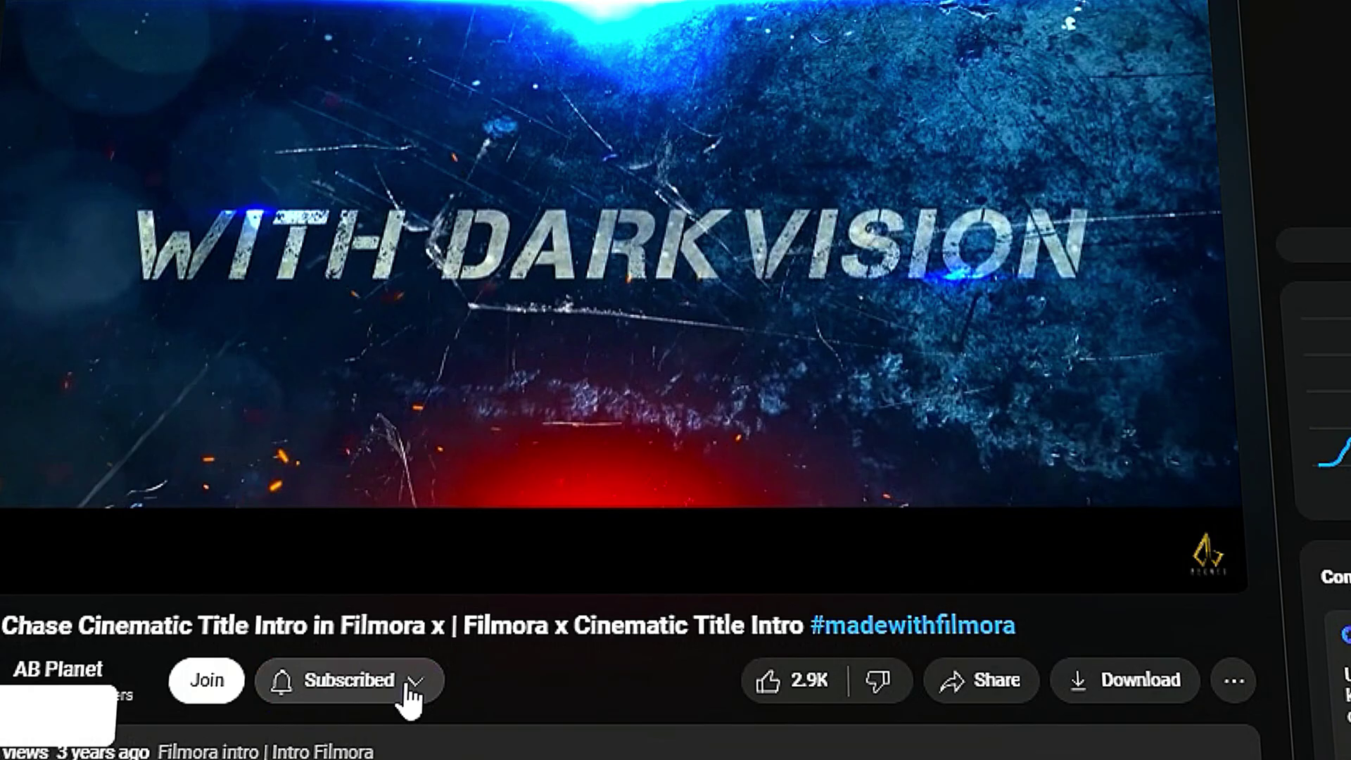
click(415, 693)
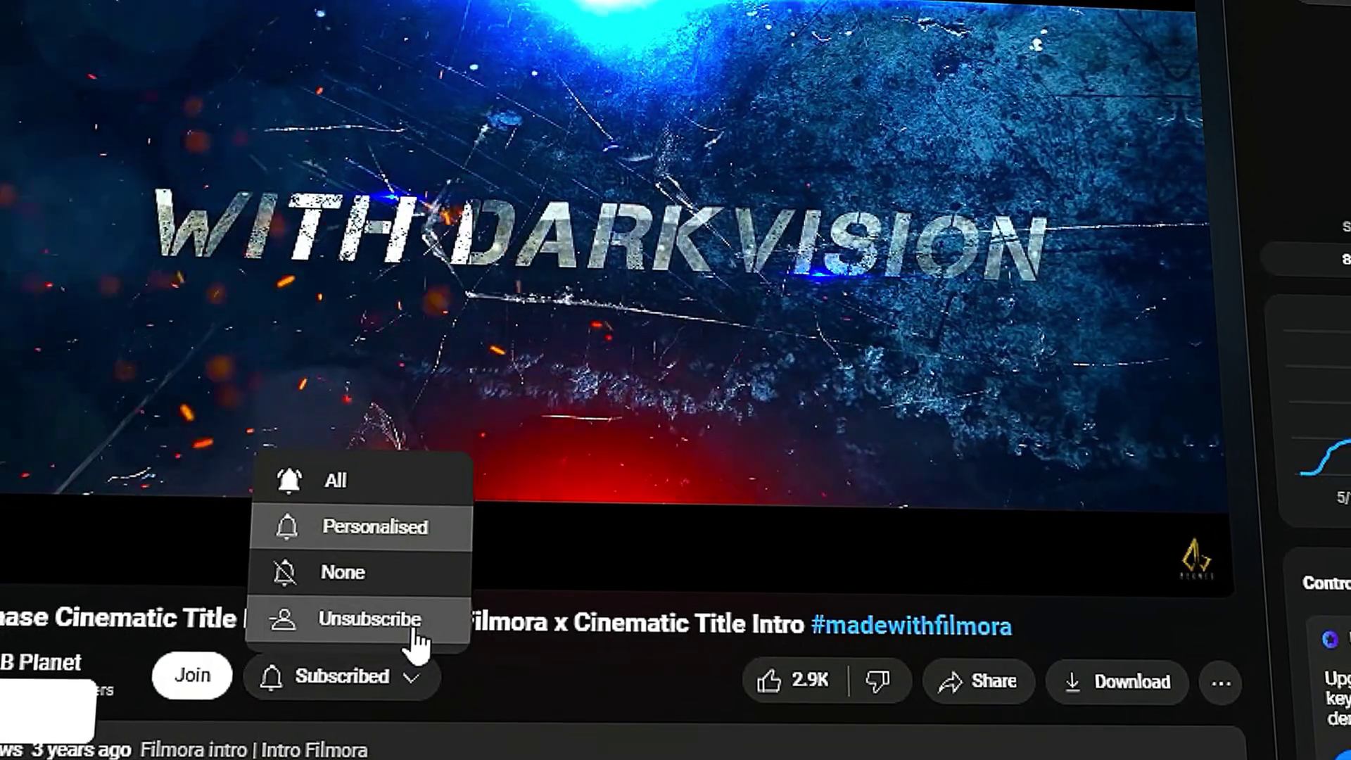
click(442, 493)
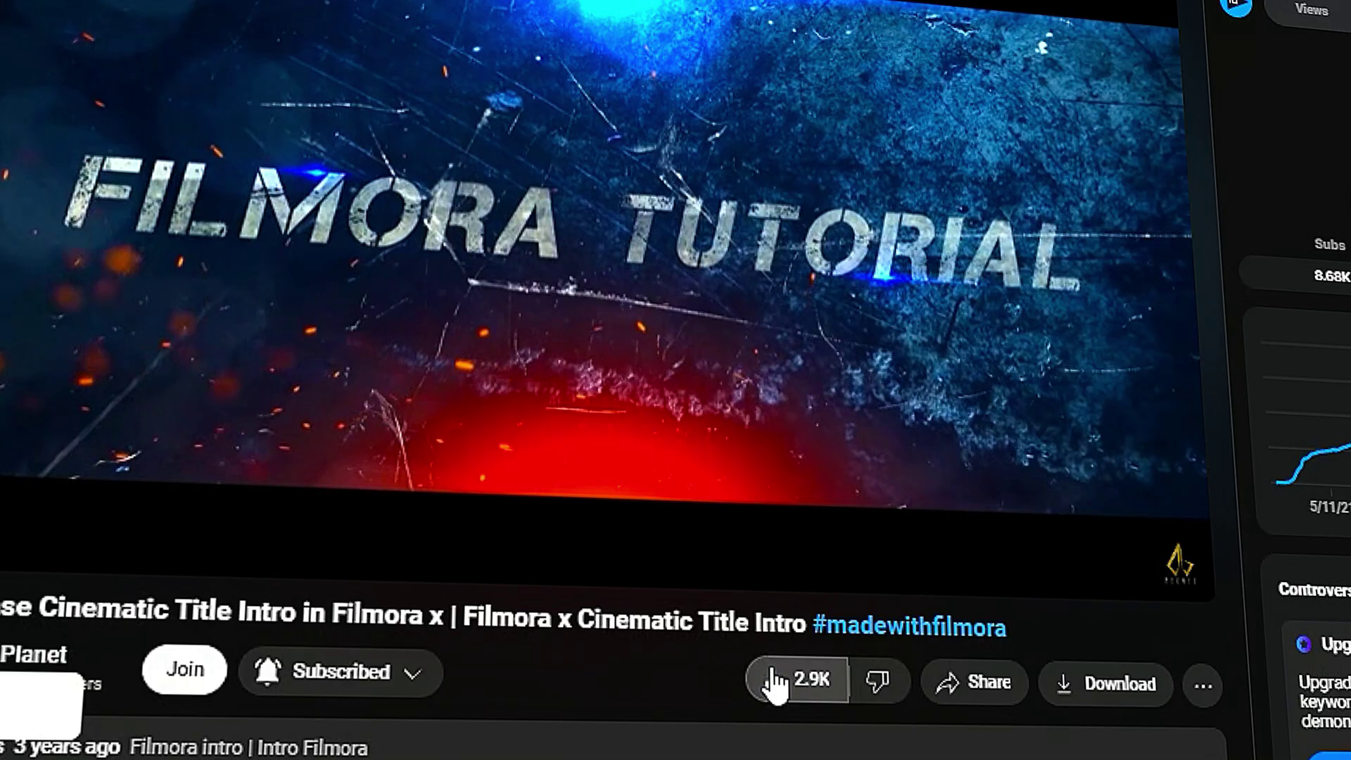
click(776, 682)
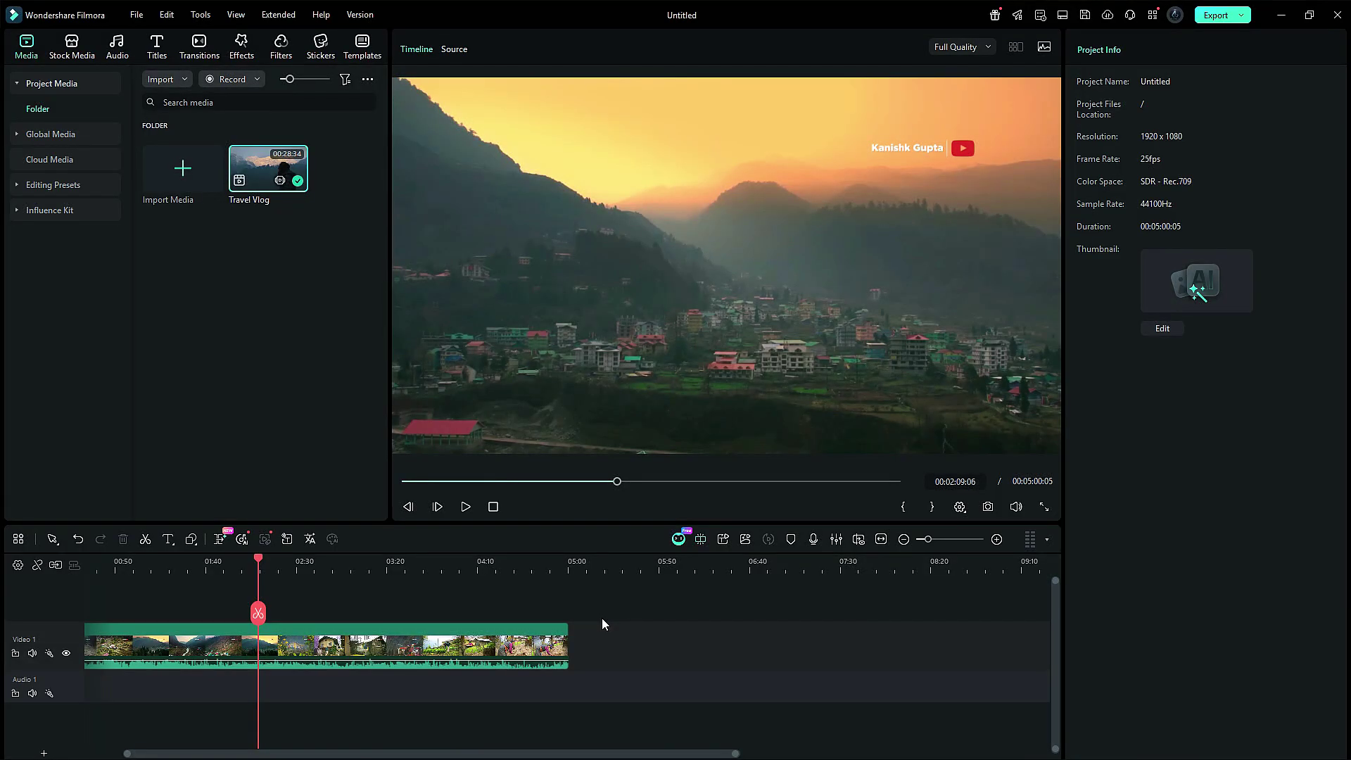
Switch to Filmora and open the AI Mate assistant.
click(677, 541)
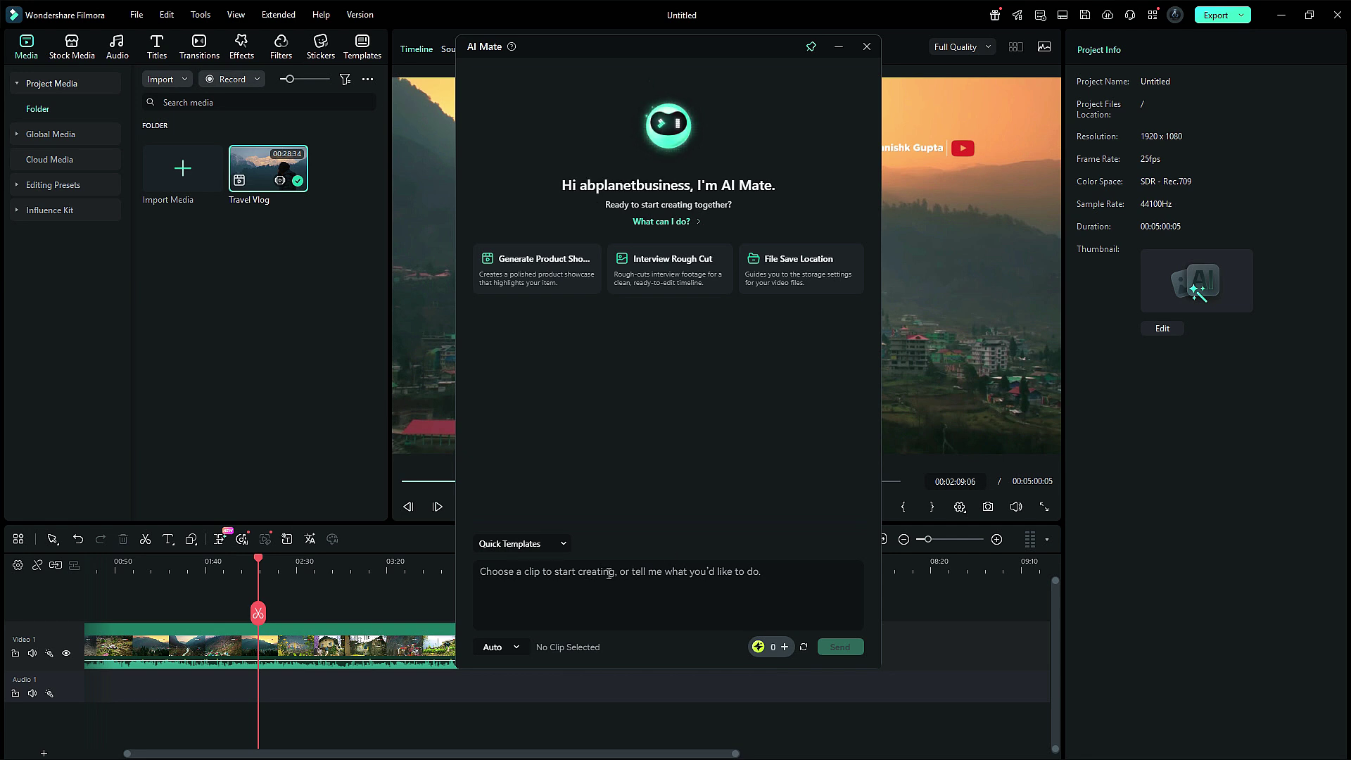
text(Remove Slient Part)
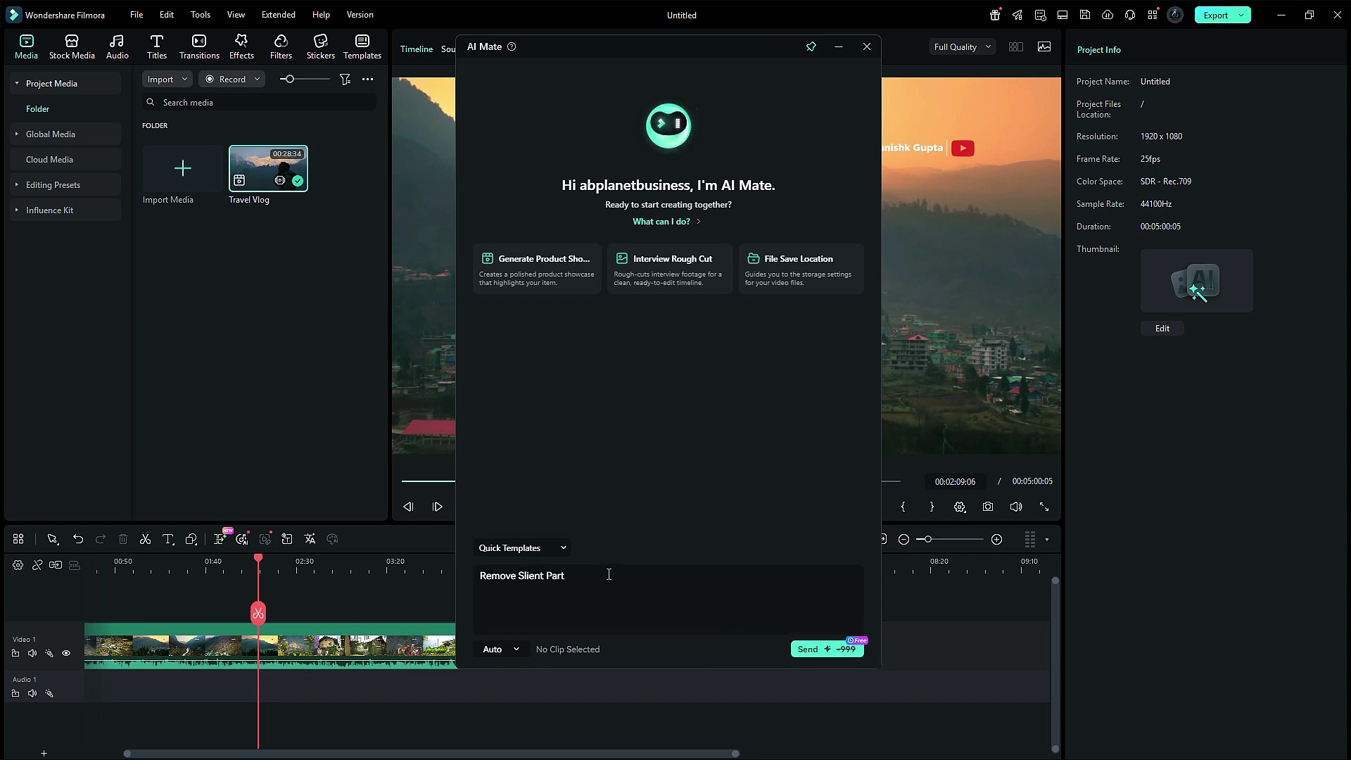
key(ctrl+a)
key(BackSpace)
text(Enhance my footage)
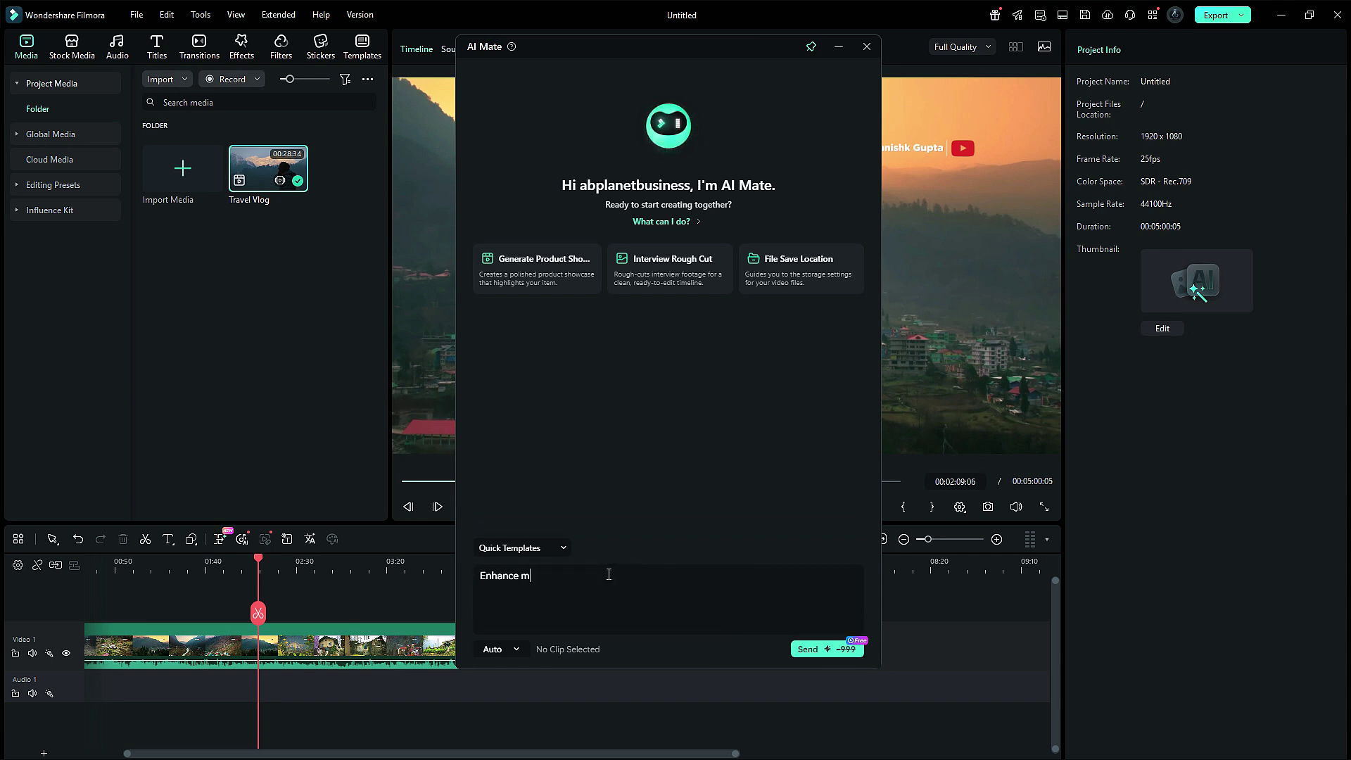
key(BackSpace)
key(BackSpace)
key(BackSpace)
key(BackSpace)
key(BackSpace)
key(BackSpace)
key(BackSpace)
key(BackSpace)
key(BackSpace)
key(BackSpace)
key(BackSpace)
key(BackSpace)
key(BackSpace)
key(BackSpace)
key(BackSpace)
key(BackSpace)
key(BackSpace)
key(BackSpace)
Send AI Mate the request "Normalize the loudness" for the travel vlog clip.
text(Normalize t)
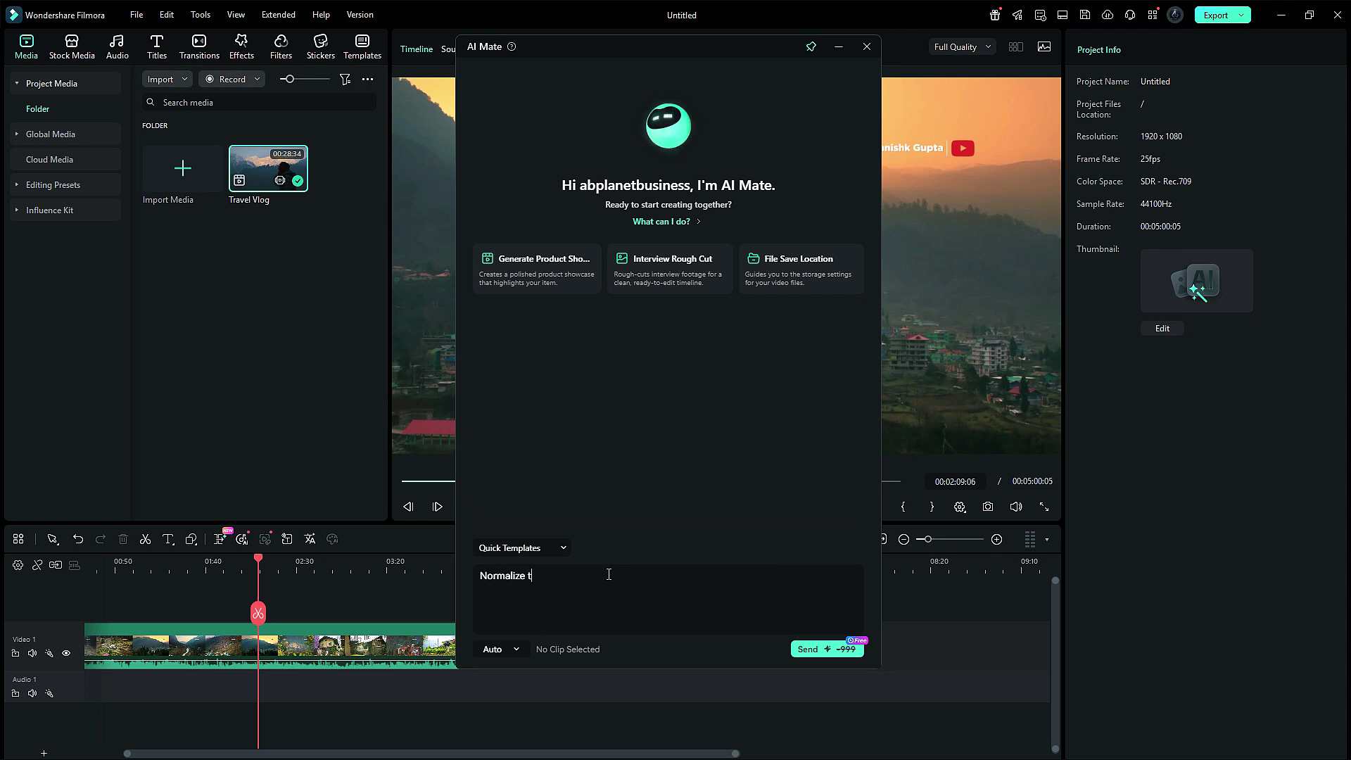
text(he loudness)
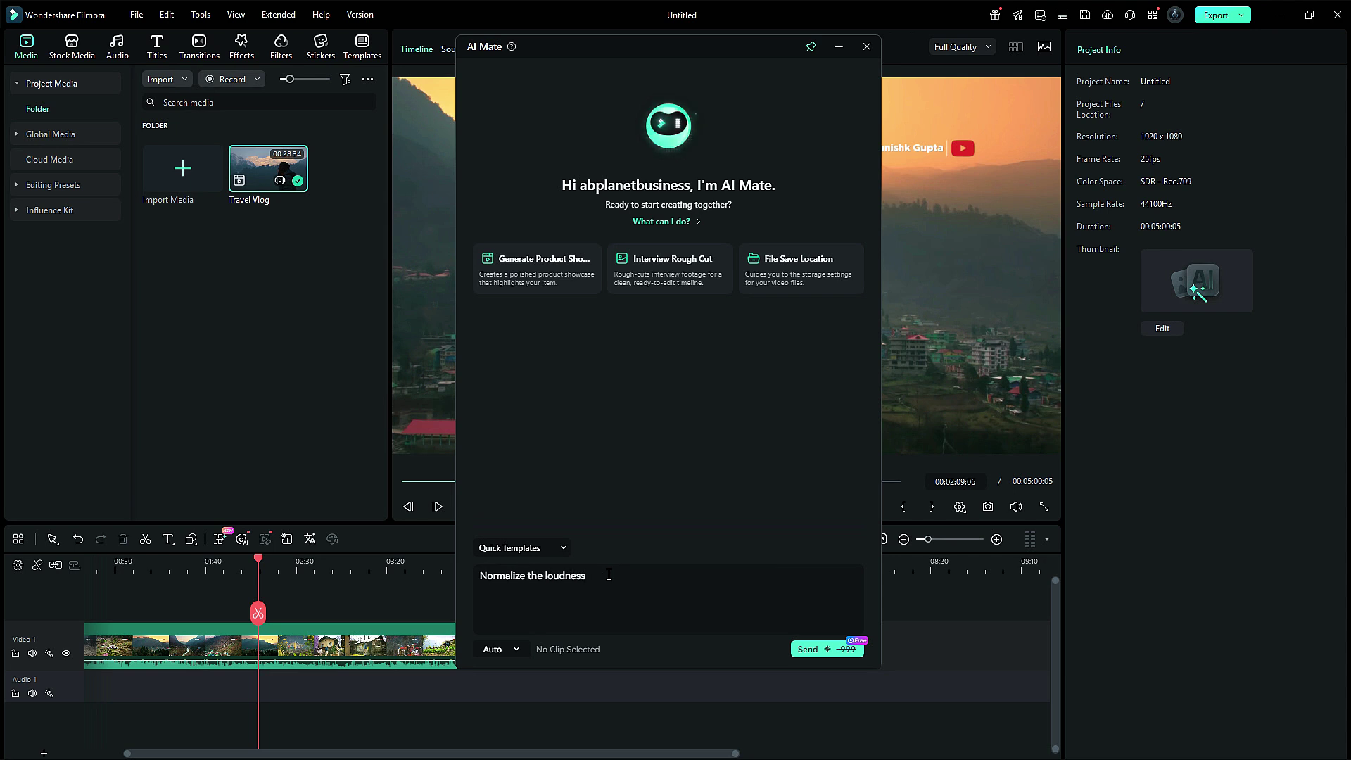
click(804, 649)
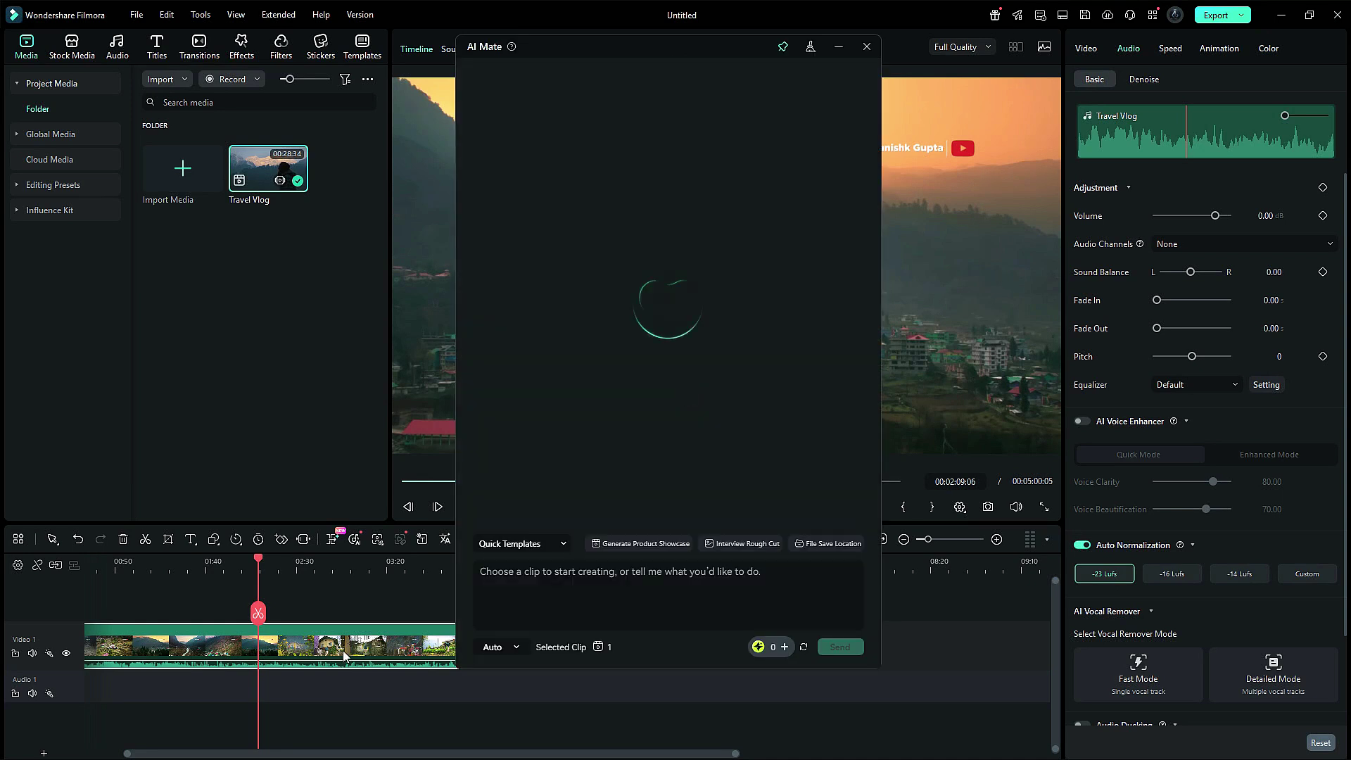
Send AI Mate the request "Please remove the silent parts" and minimize the assistant to show the timeline.
text(Please remove the silent parts)
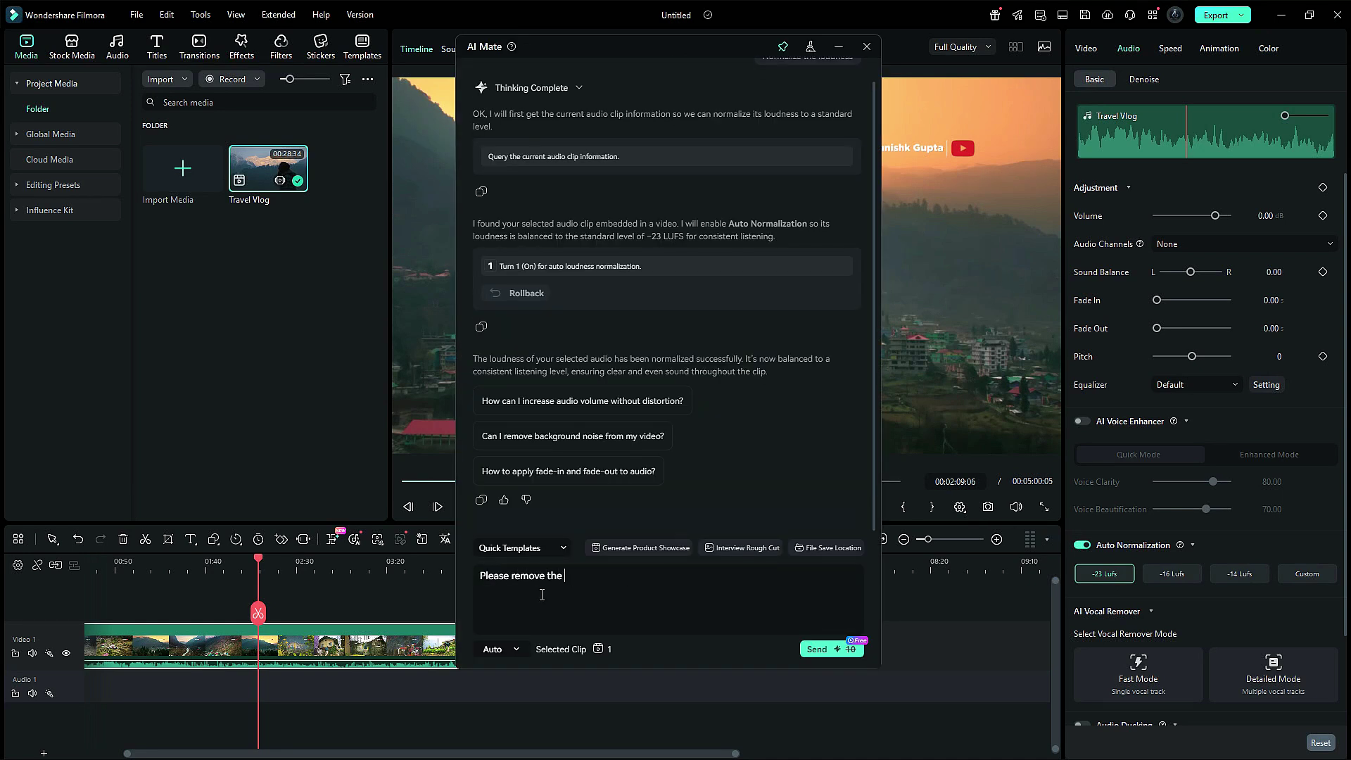
click(813, 649)
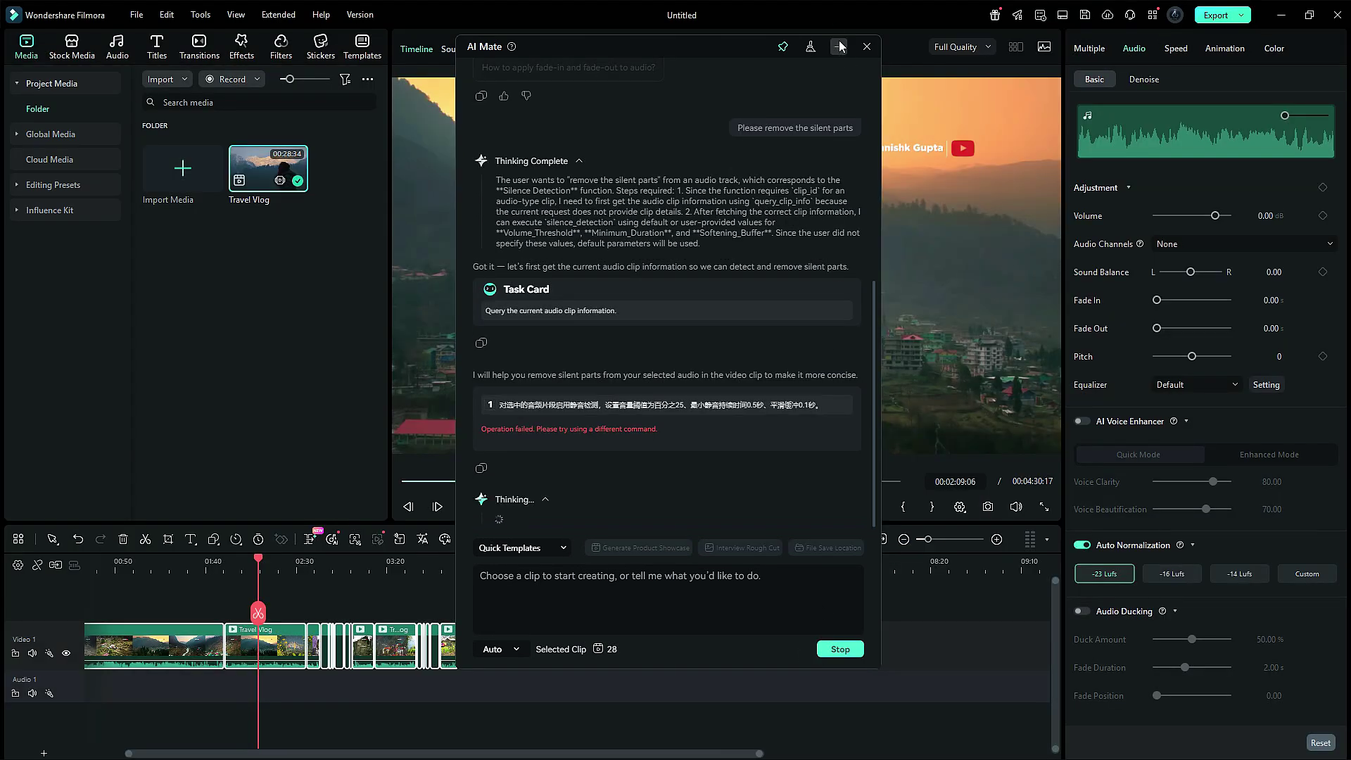
click(838, 47)
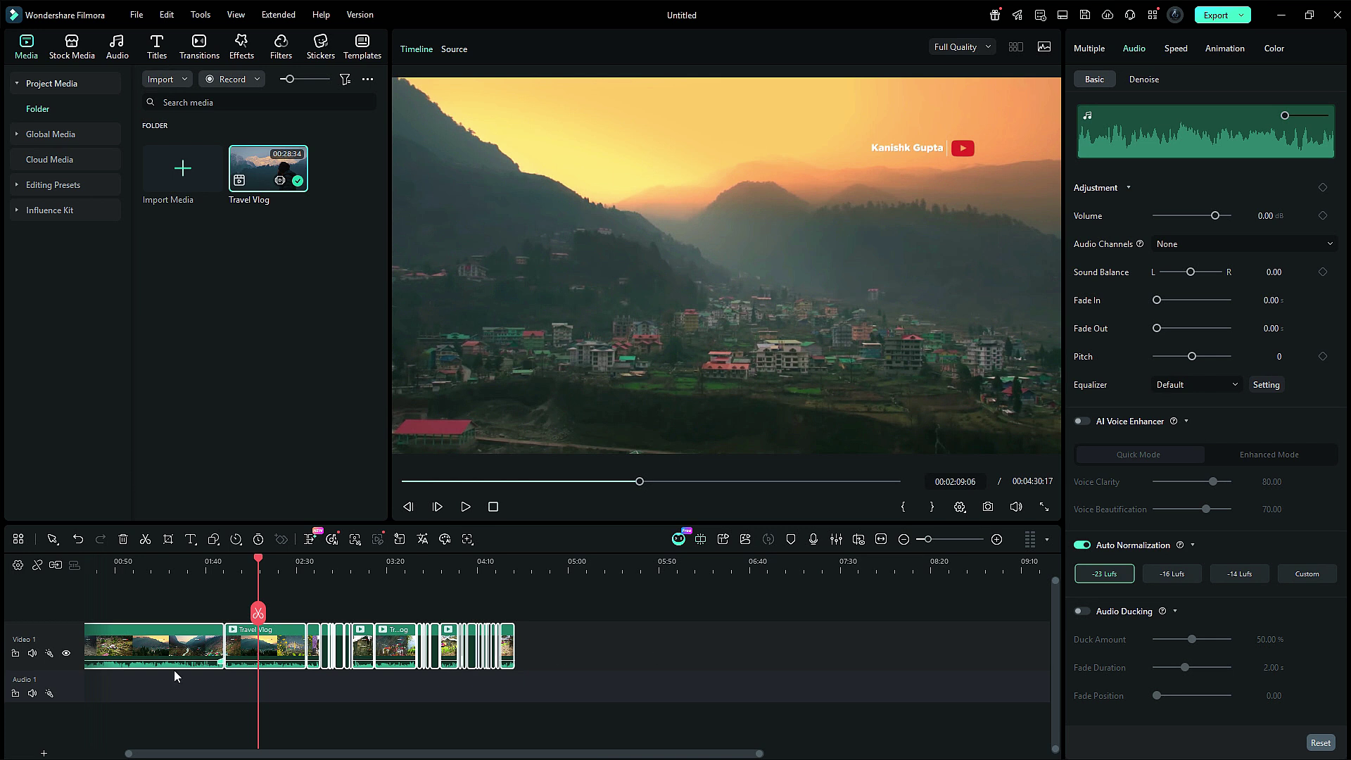
Reopen AI Mate, request "Enhance the footage by 60%" for the selected clips, and check the Auto Enhance setting.
click(677, 539)
click(588, 602)
text(Enhance th)
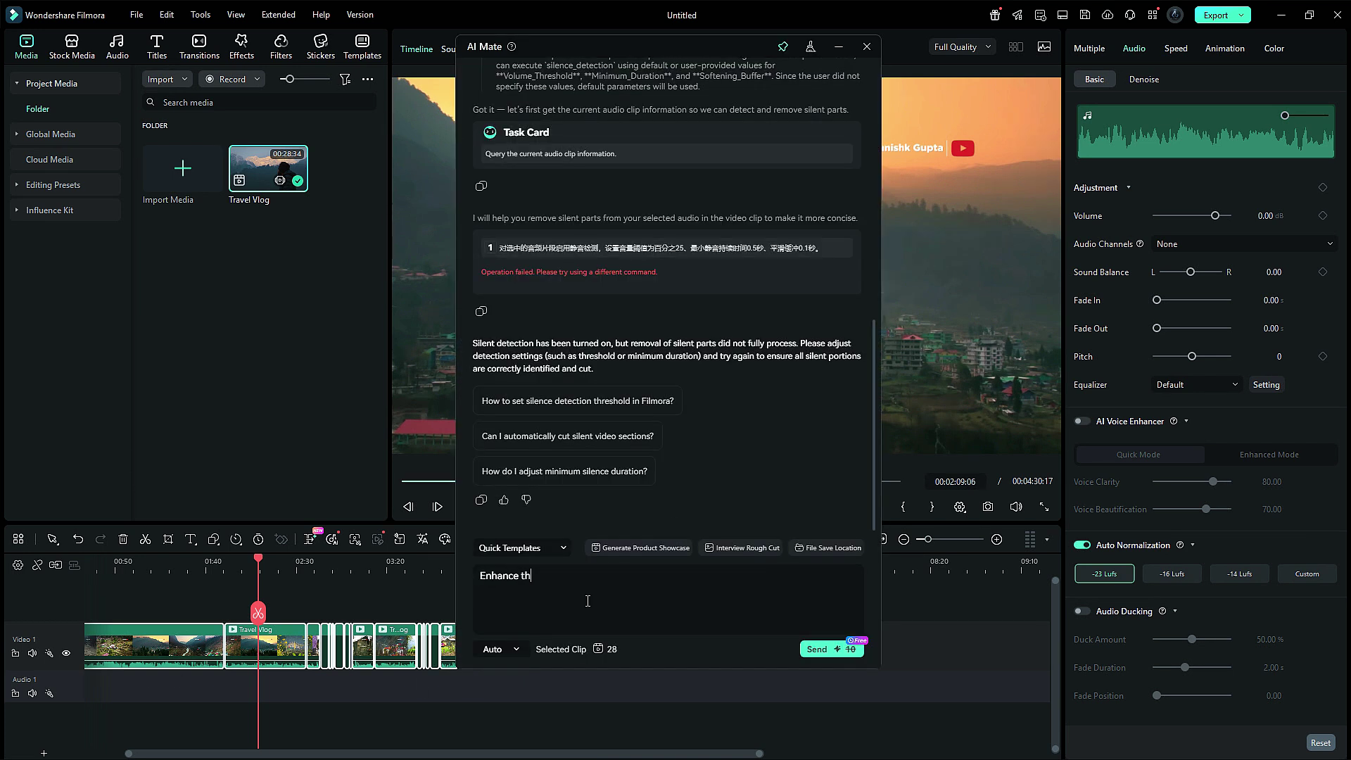
text(e footage by 60%)
key(Return)
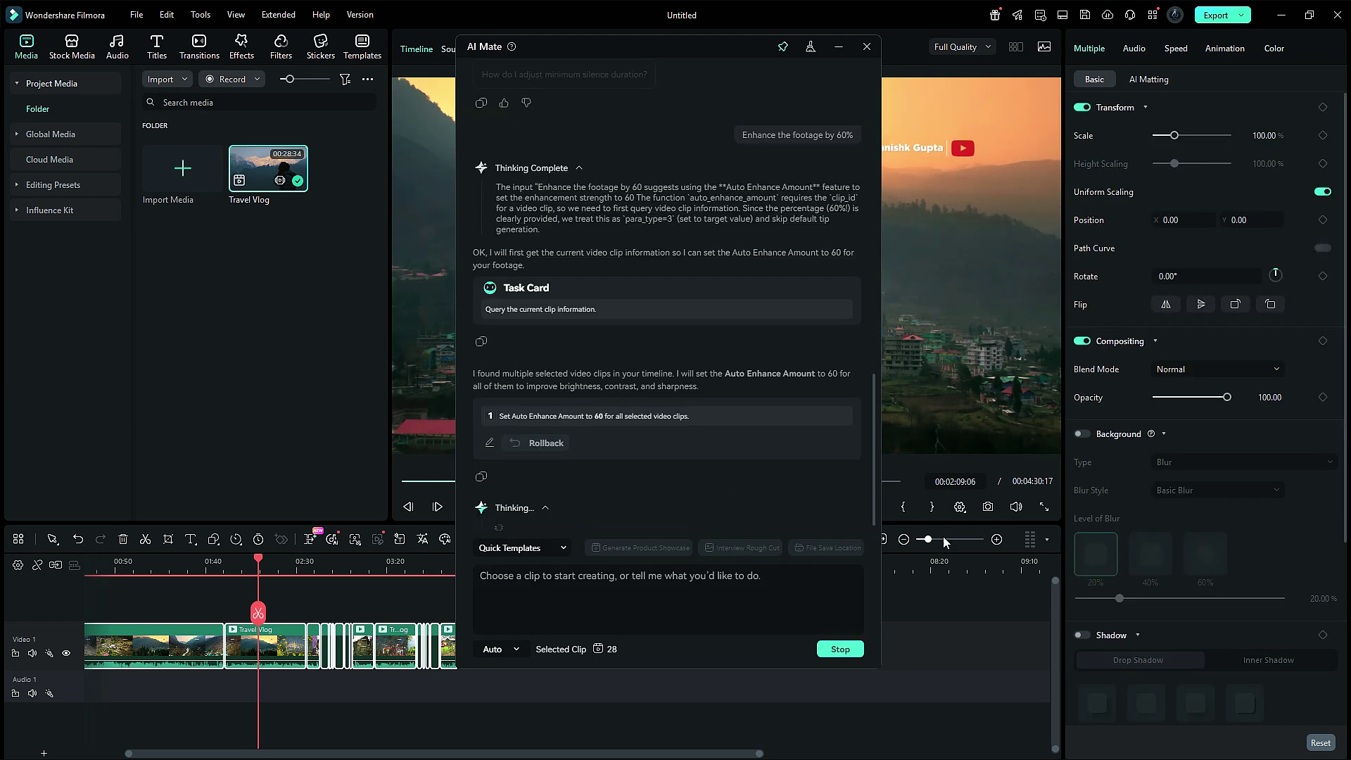
scroll(1180, 480, down, 3)
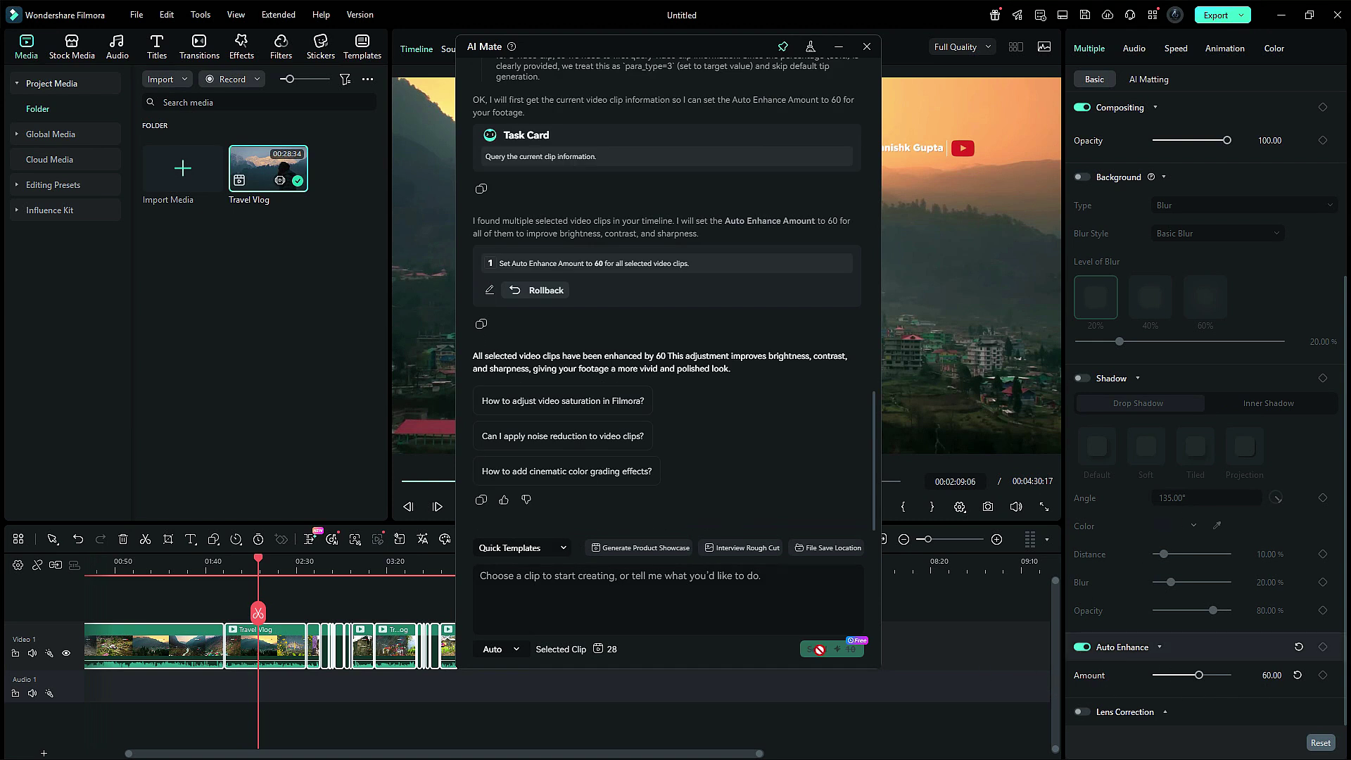
Send AI Mate the request "Add background music for my vlog" and minimize the assistant to show the timeline.
text(Add background music fi)
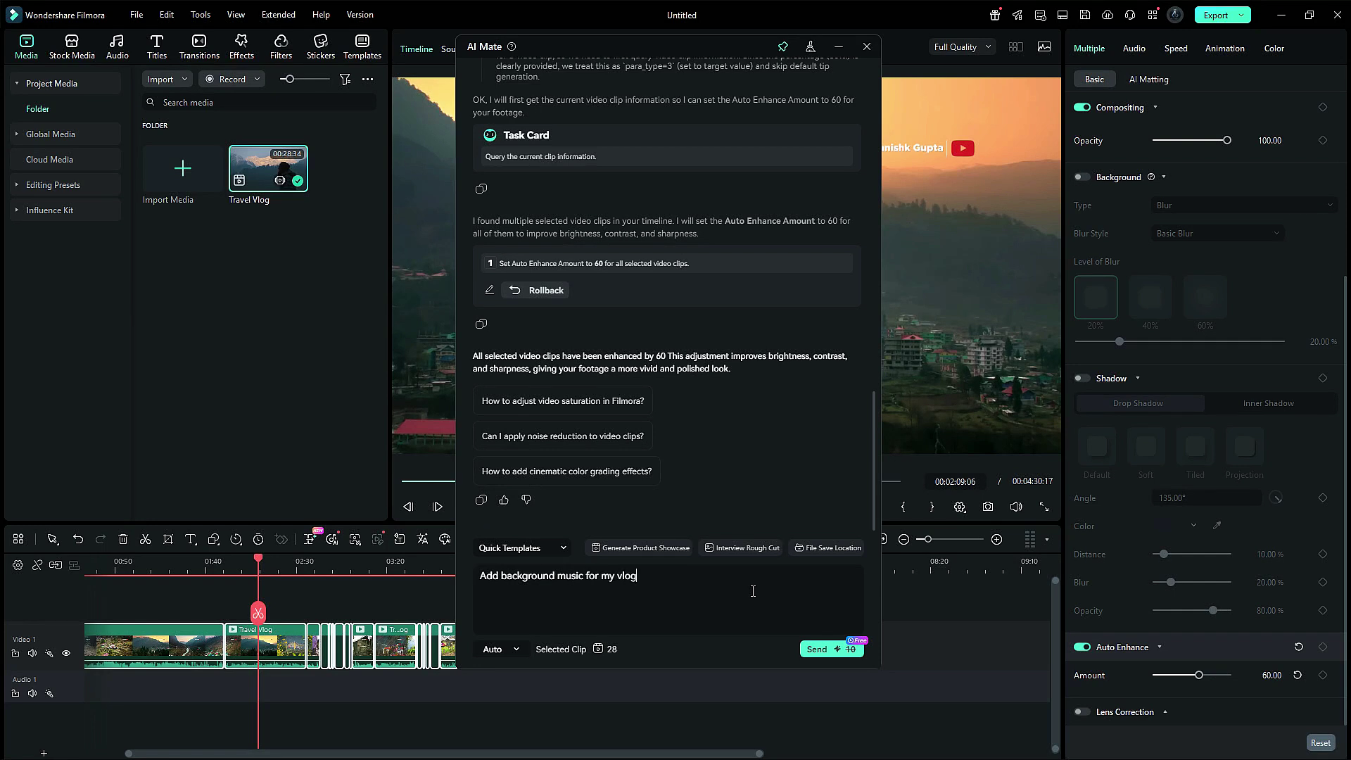
key(Return)
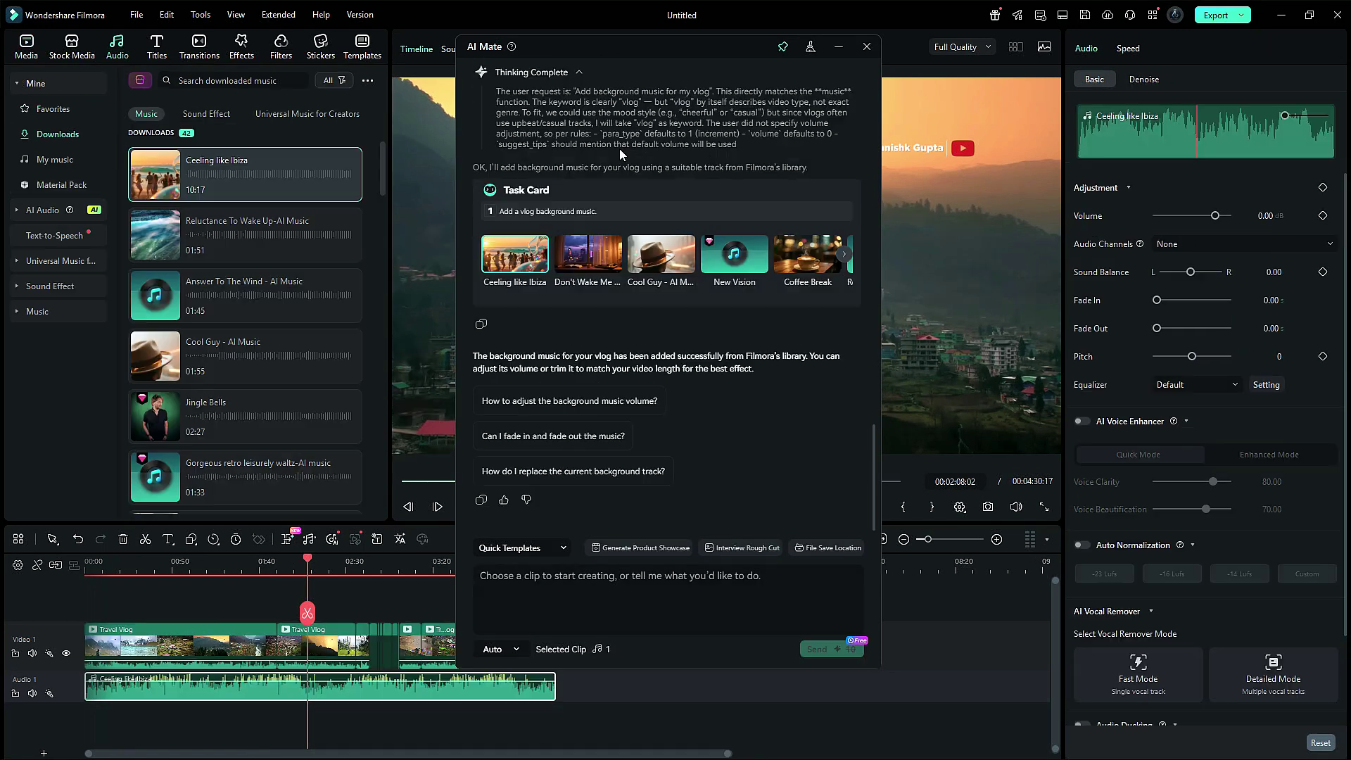
click(839, 47)
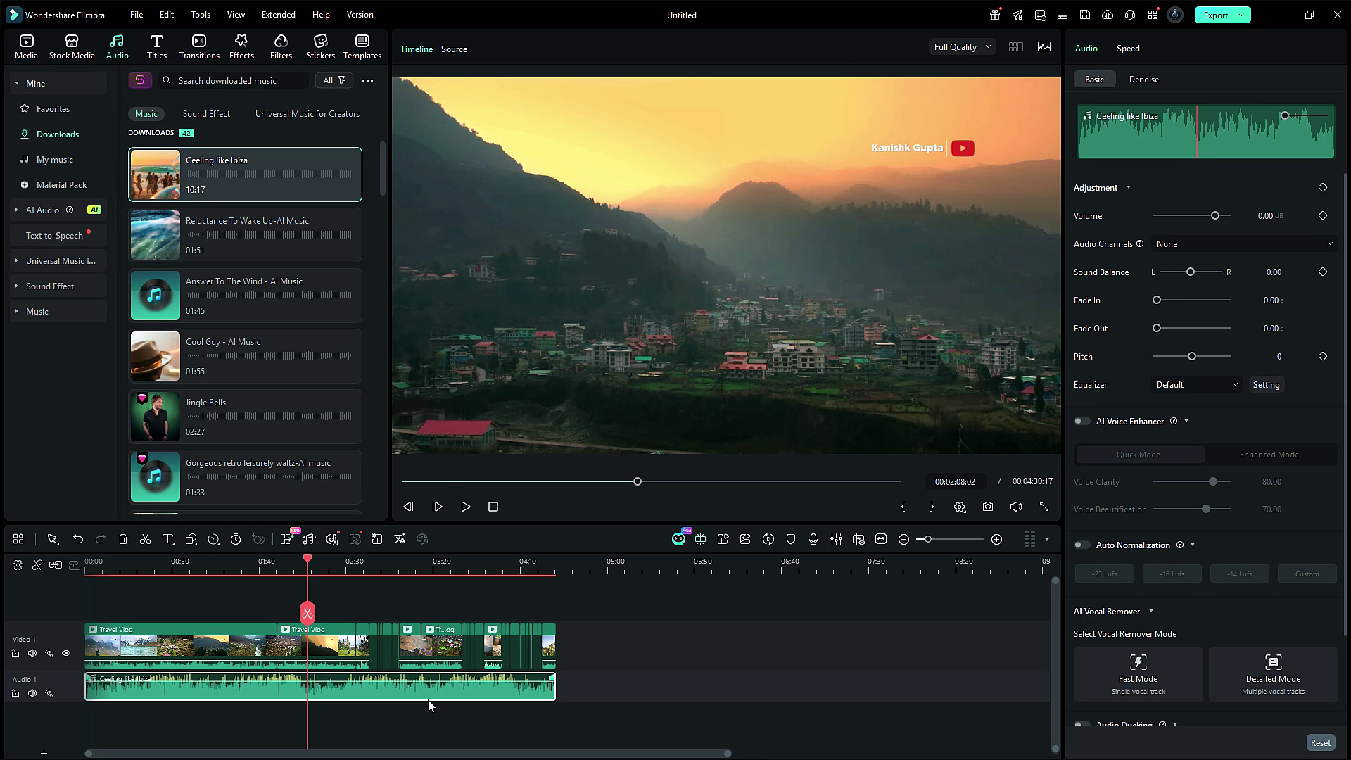
Reopen AI Mate and clear all of its conversations.
click(680, 539)
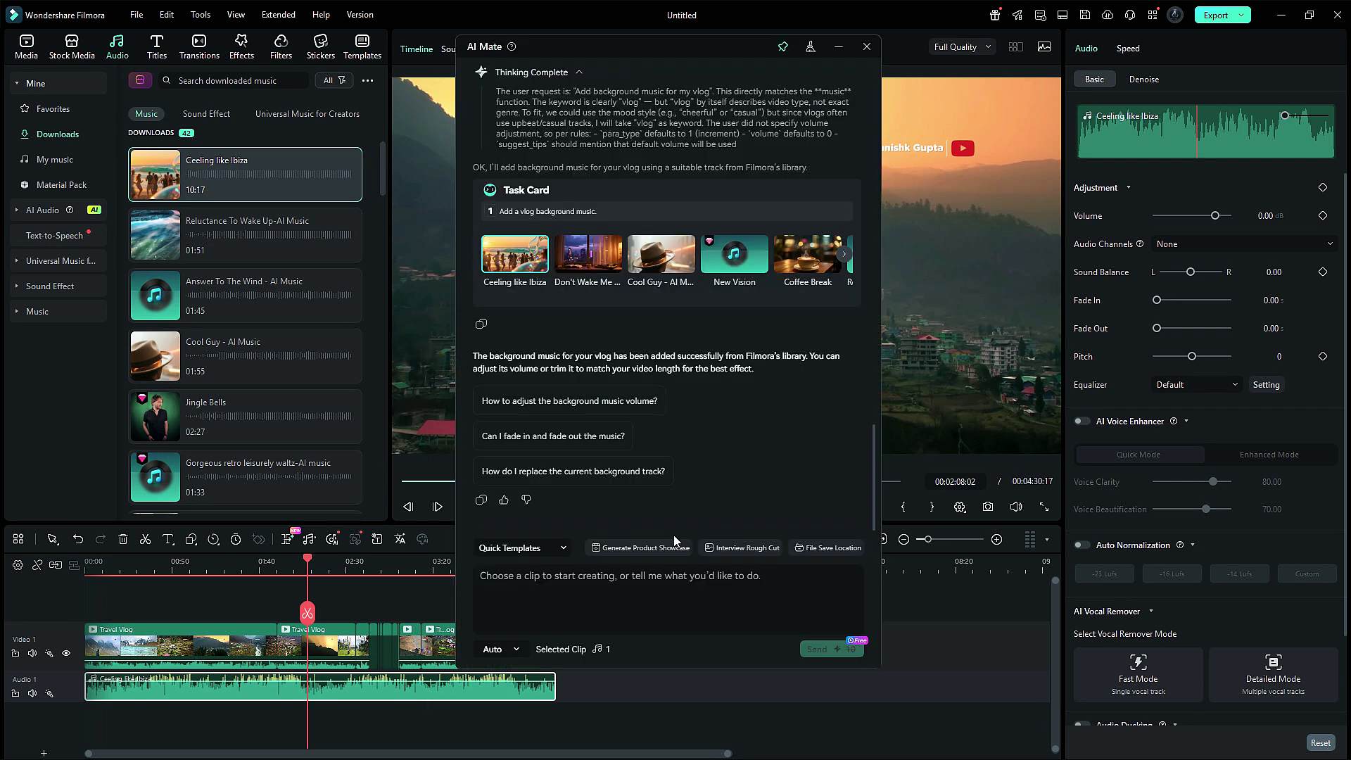
click(811, 46)
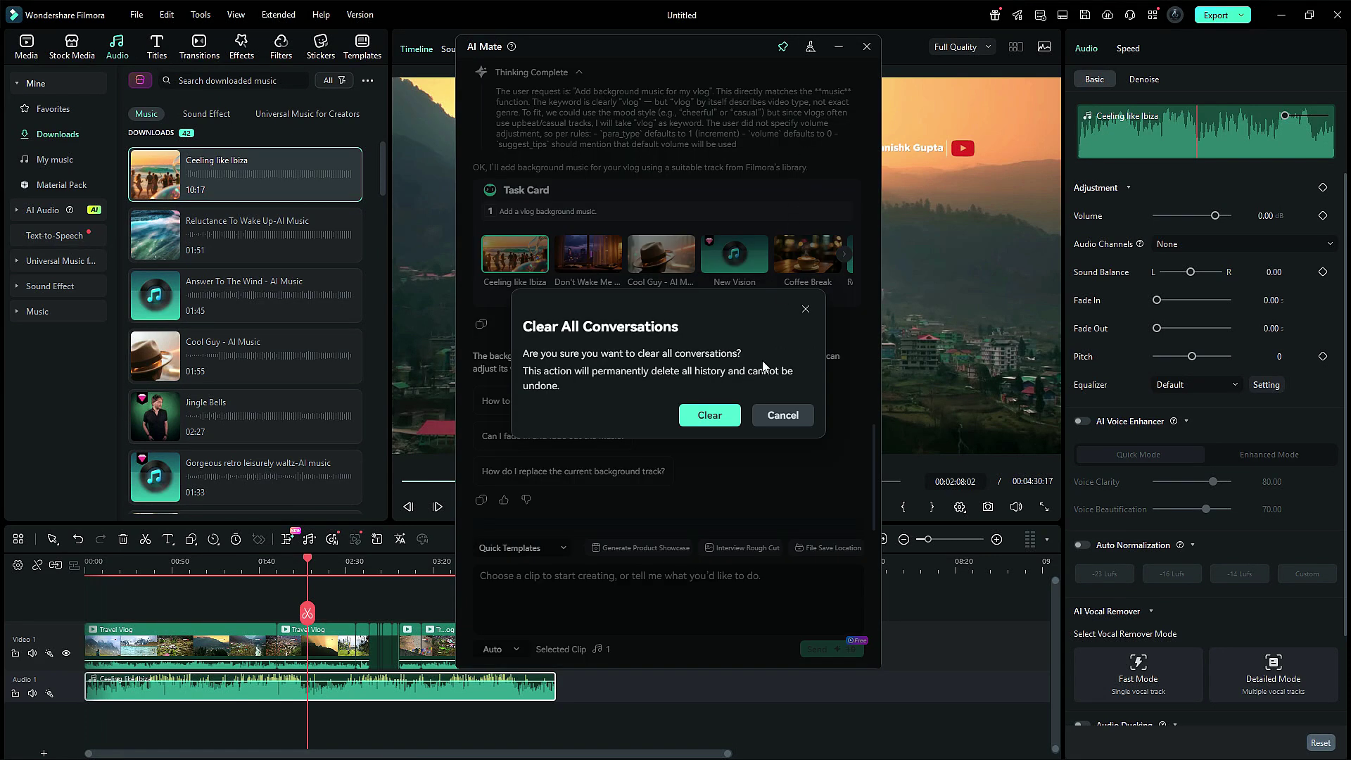
click(725, 411)
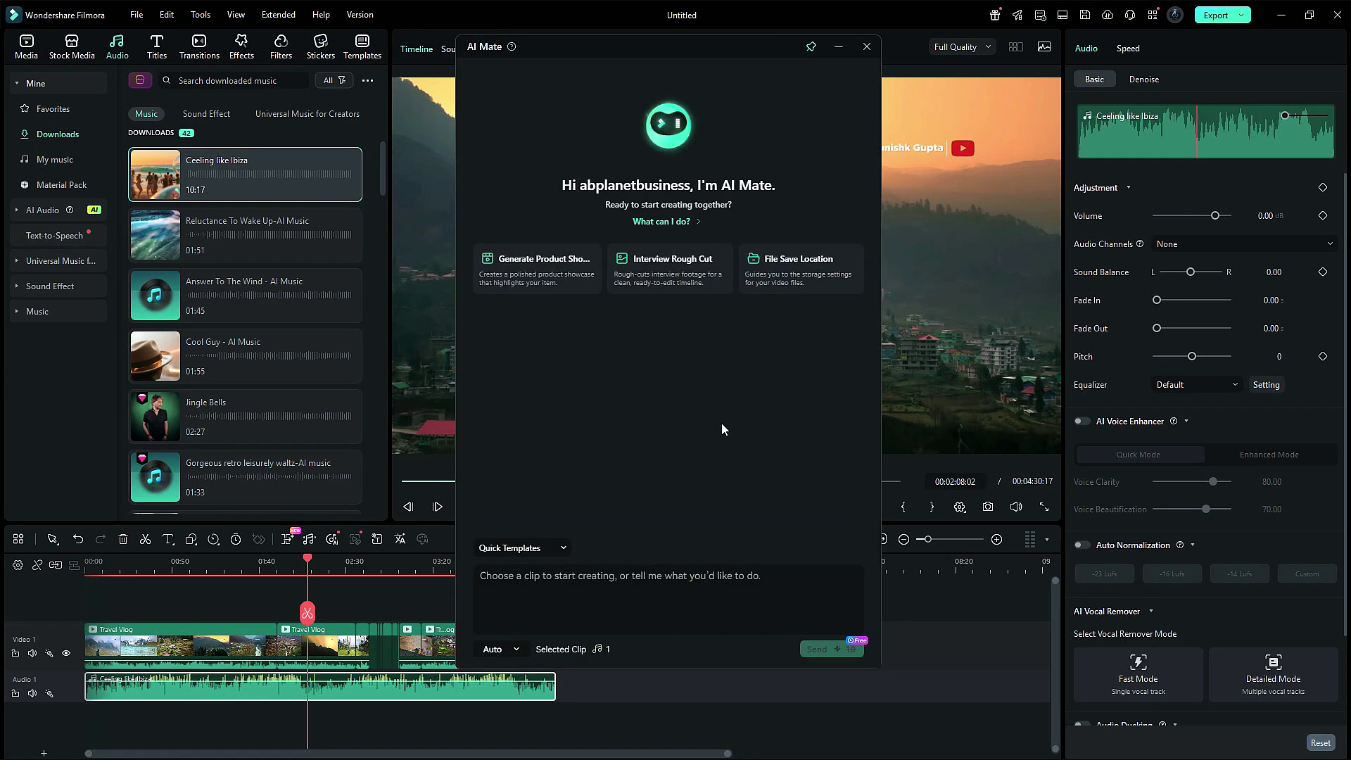
Select all the video clips on the timeline and send AI Mate the Interview Rough Cut template request.
drag(124, 601, 542, 637)
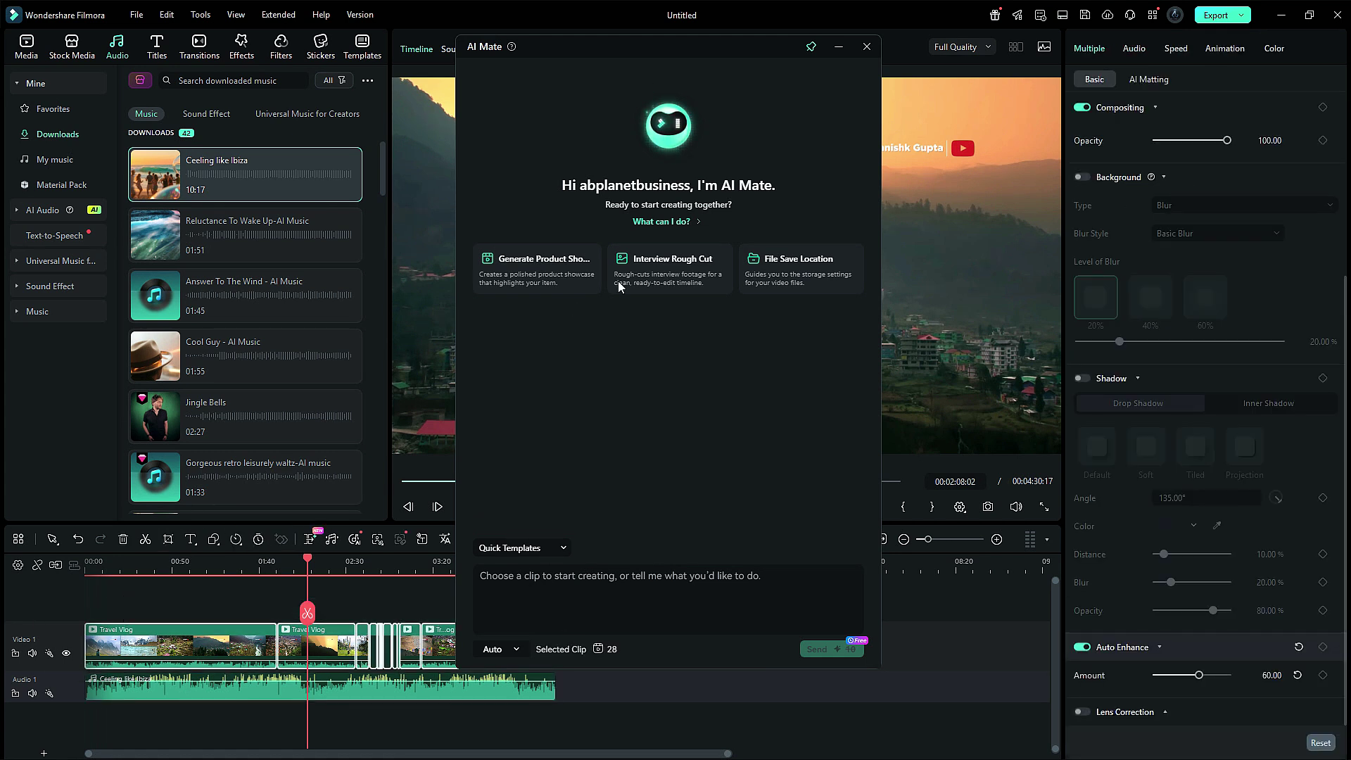
click(663, 281)
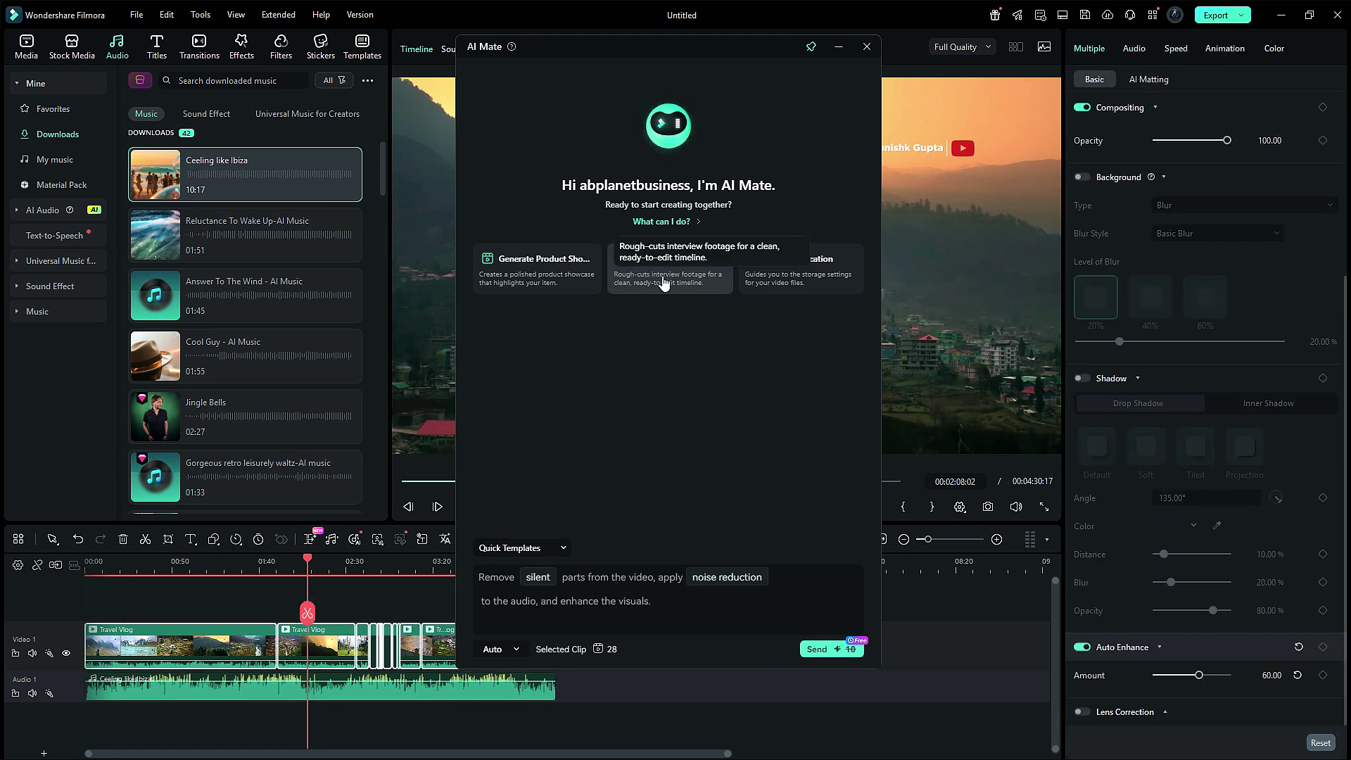
click(816, 651)
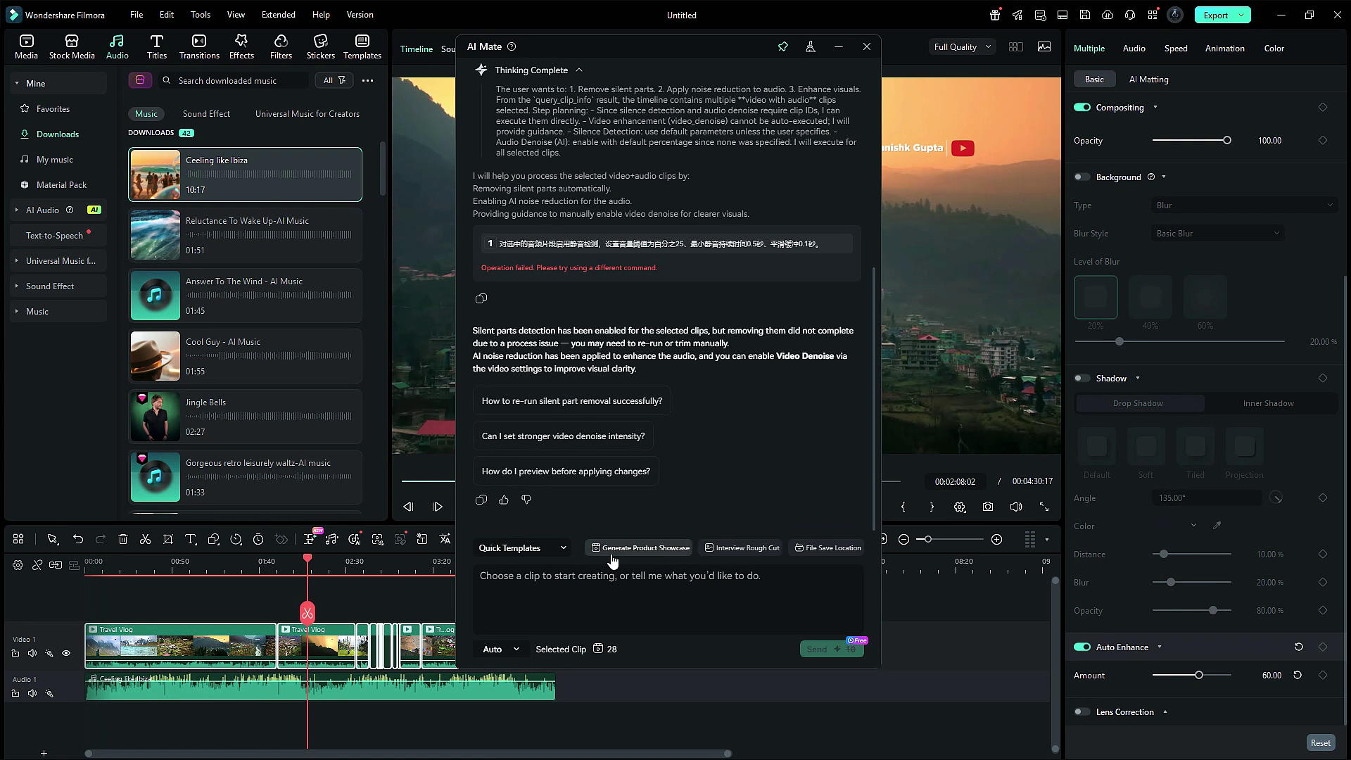
Generate a white-background phone close-up with AI Mate's Generate Product Showcase template and play the resulting video.
click(613, 556)
click(516, 606)
key(Delete)
click(816, 649)
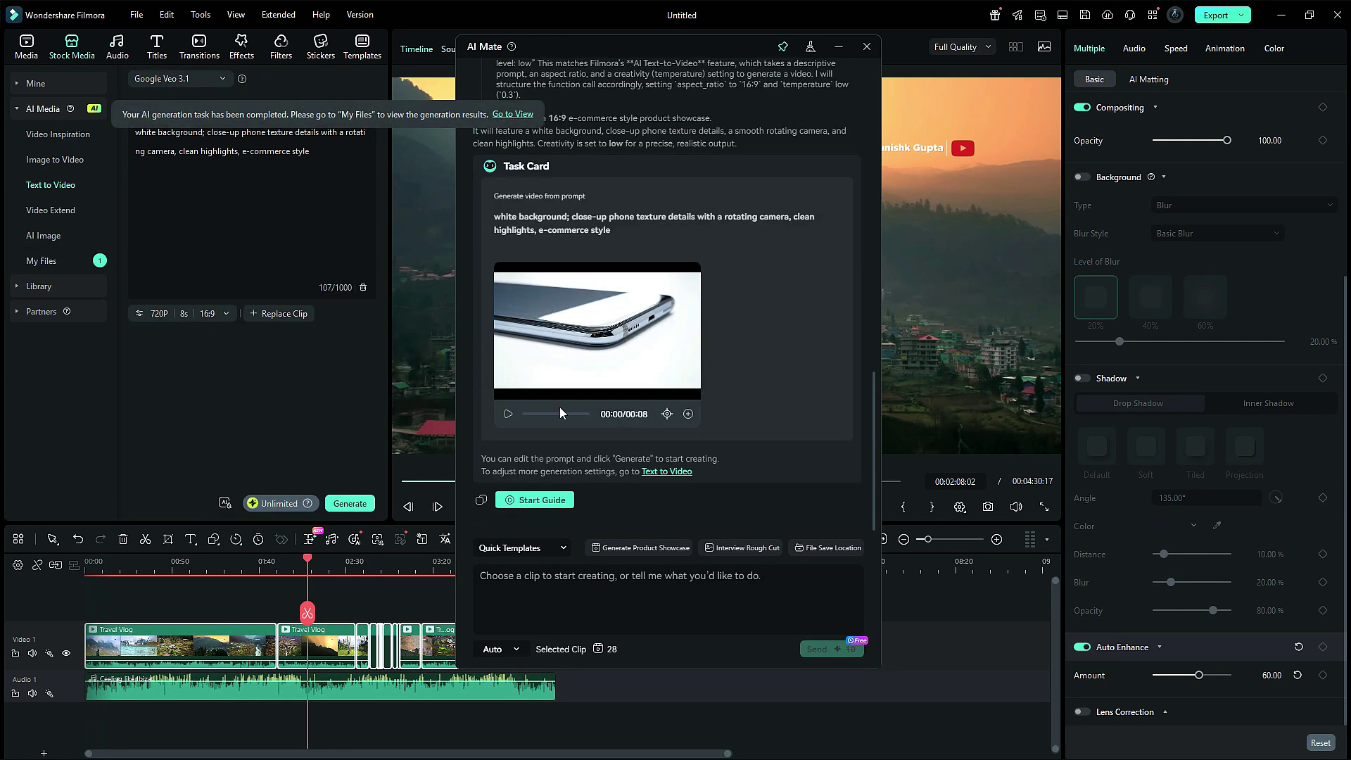
click(511, 416)
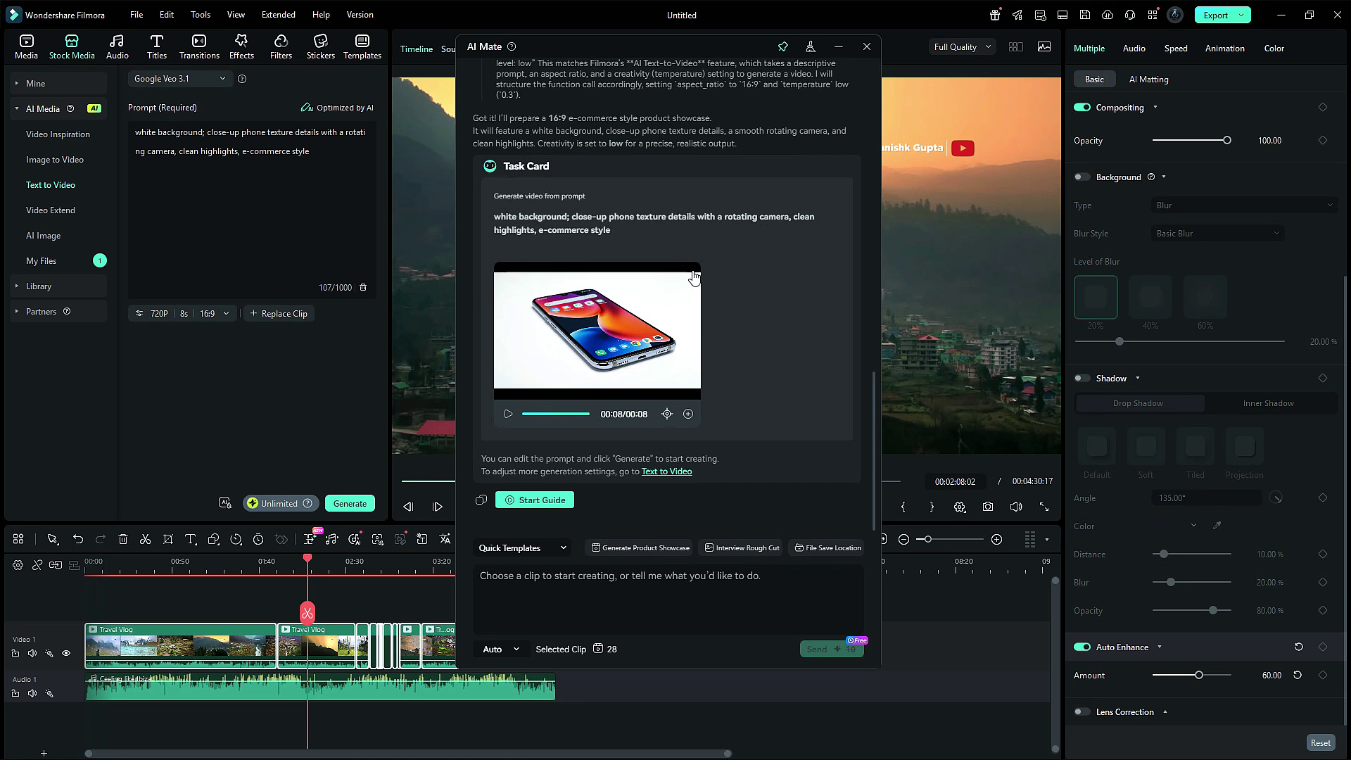
Browse the Video and Audio categories of AI Mate's quick templates, and close the template list.
click(566, 549)
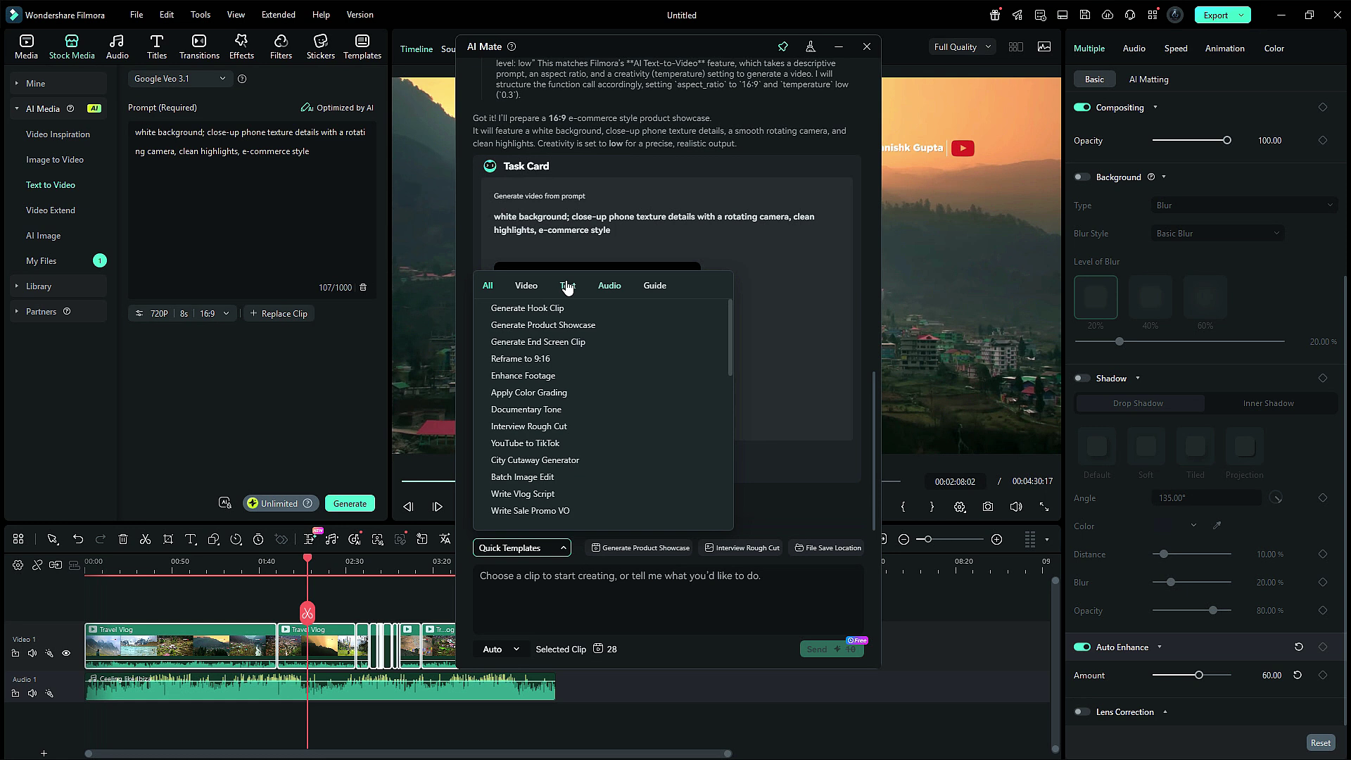
click(535, 295)
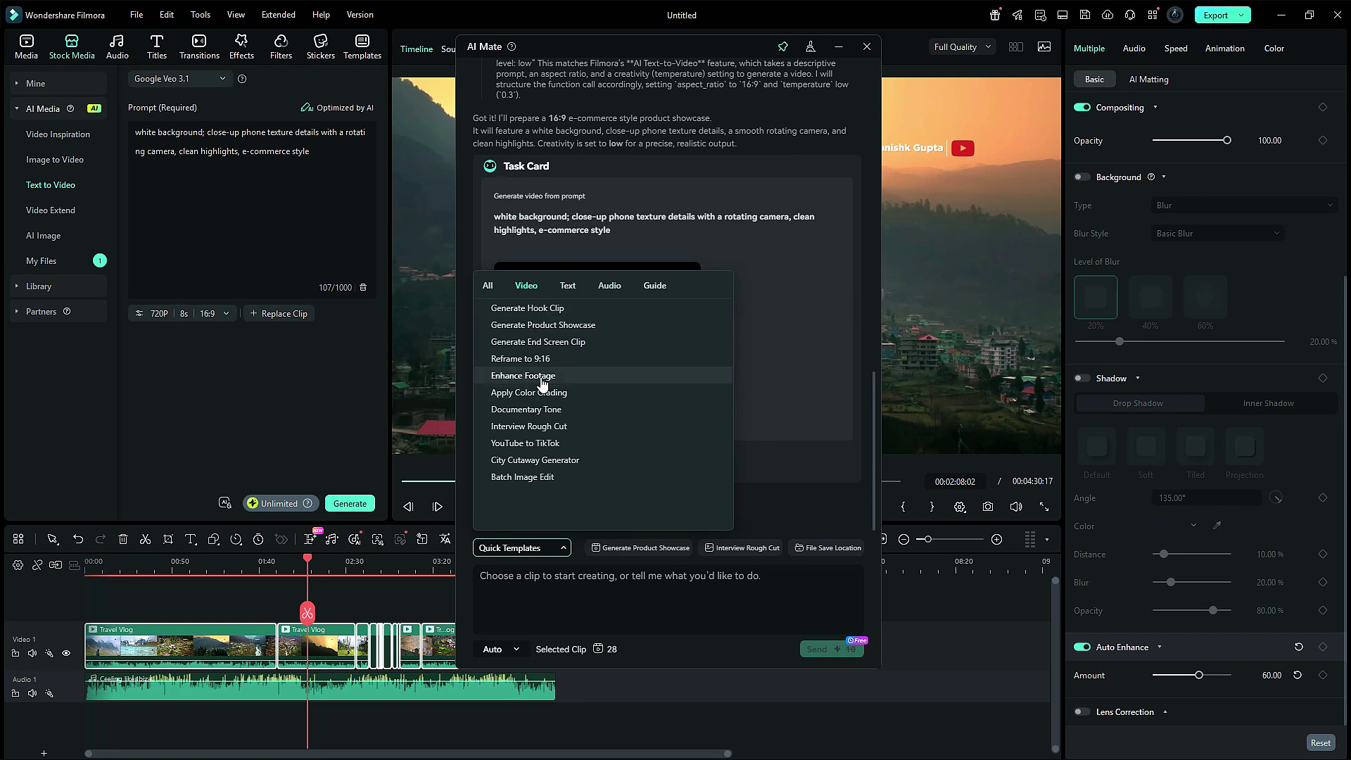
click(610, 286)
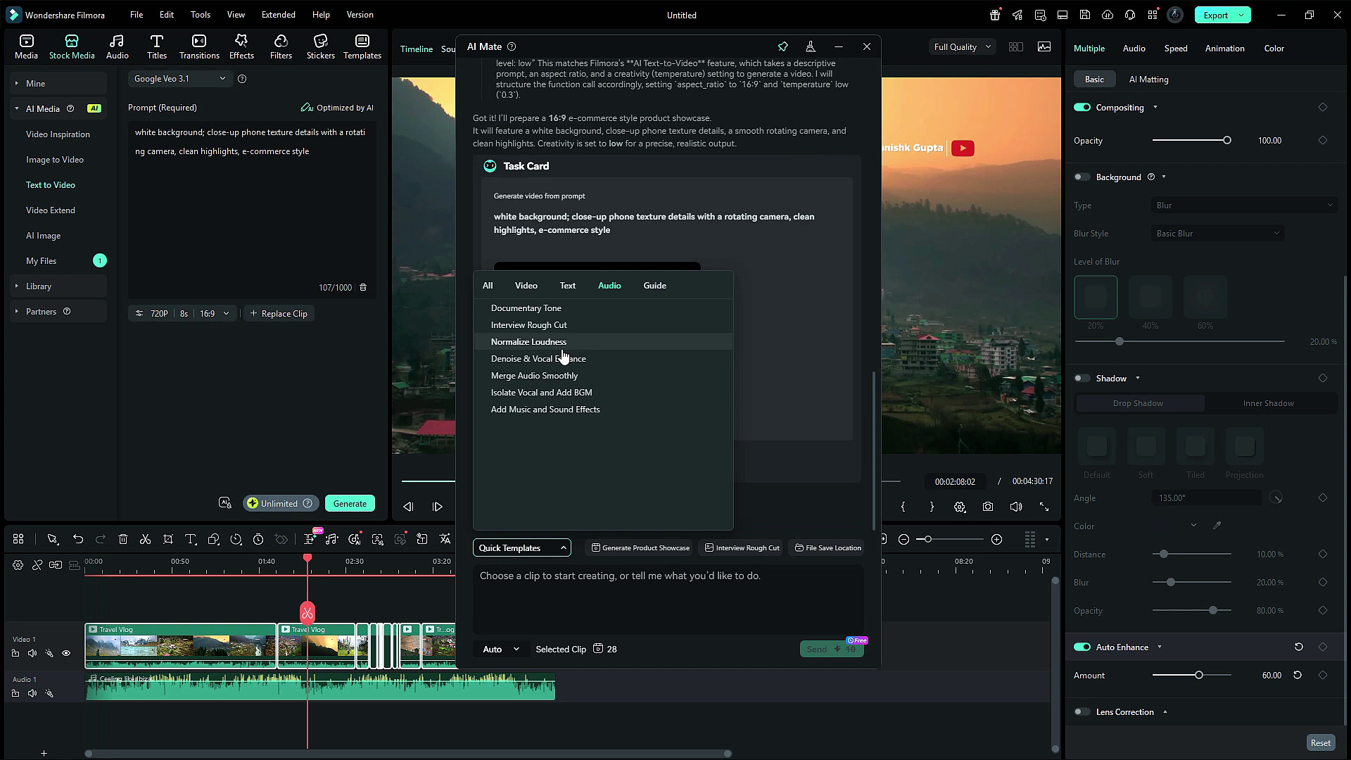
click(777, 335)
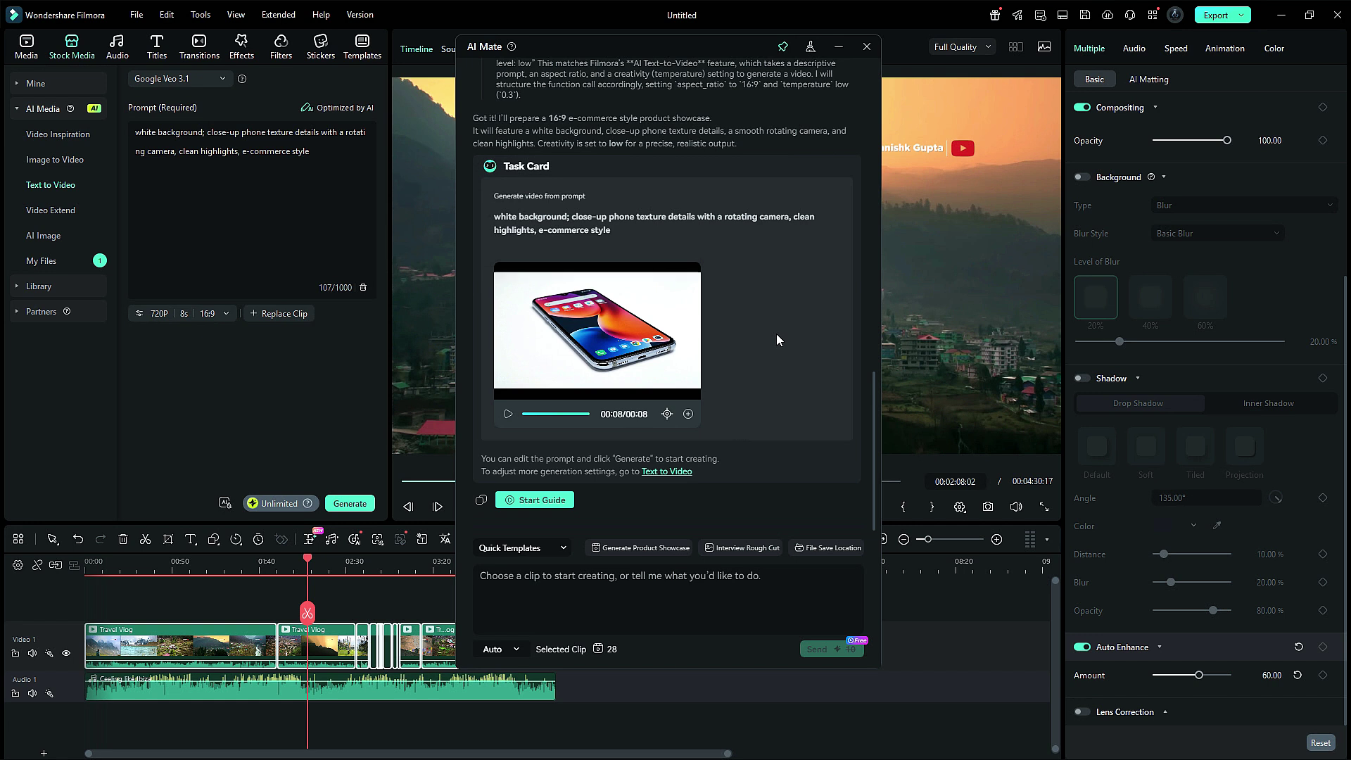
Clear the AI Mate conversation history containing the product showcase.
click(810, 47)
click(709, 415)
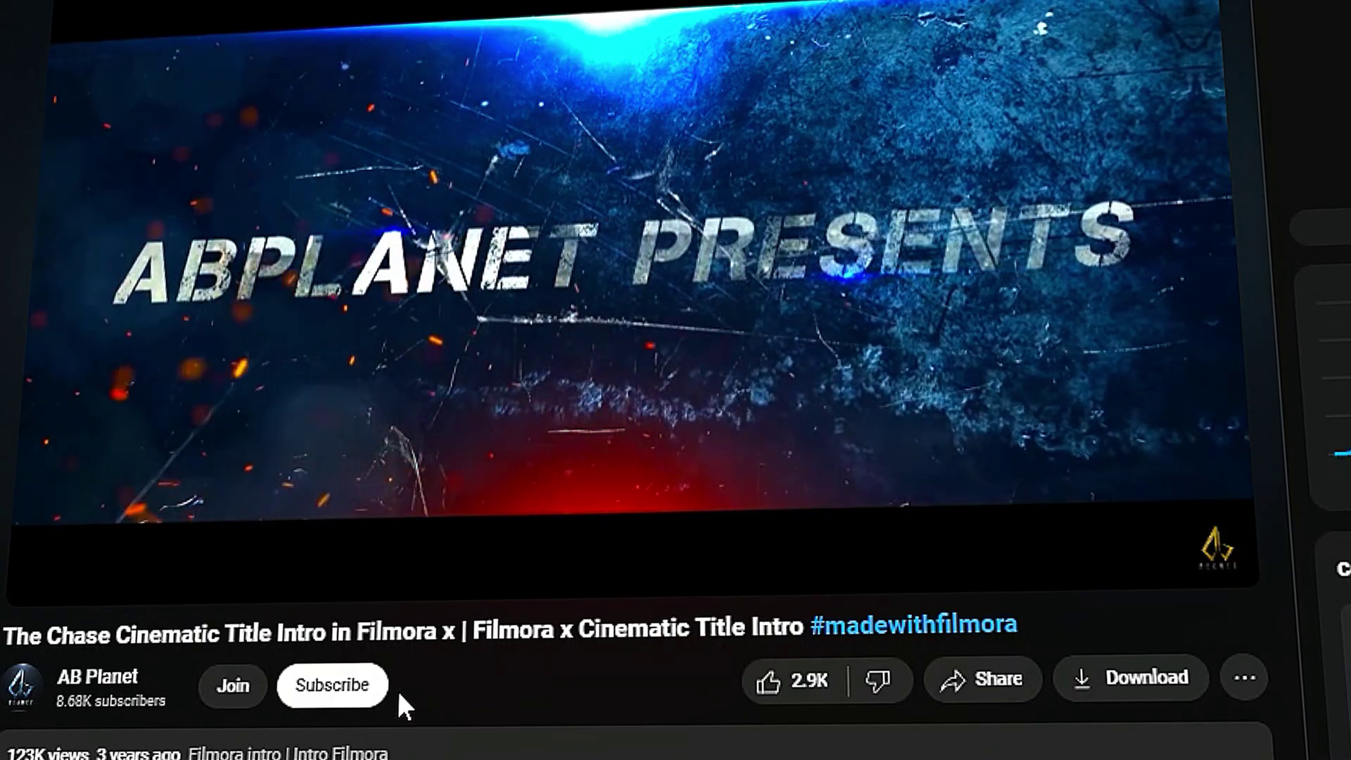
On the YouTube video page, subscribe to AB Planet with all notifications and like the video.
click(373, 690)
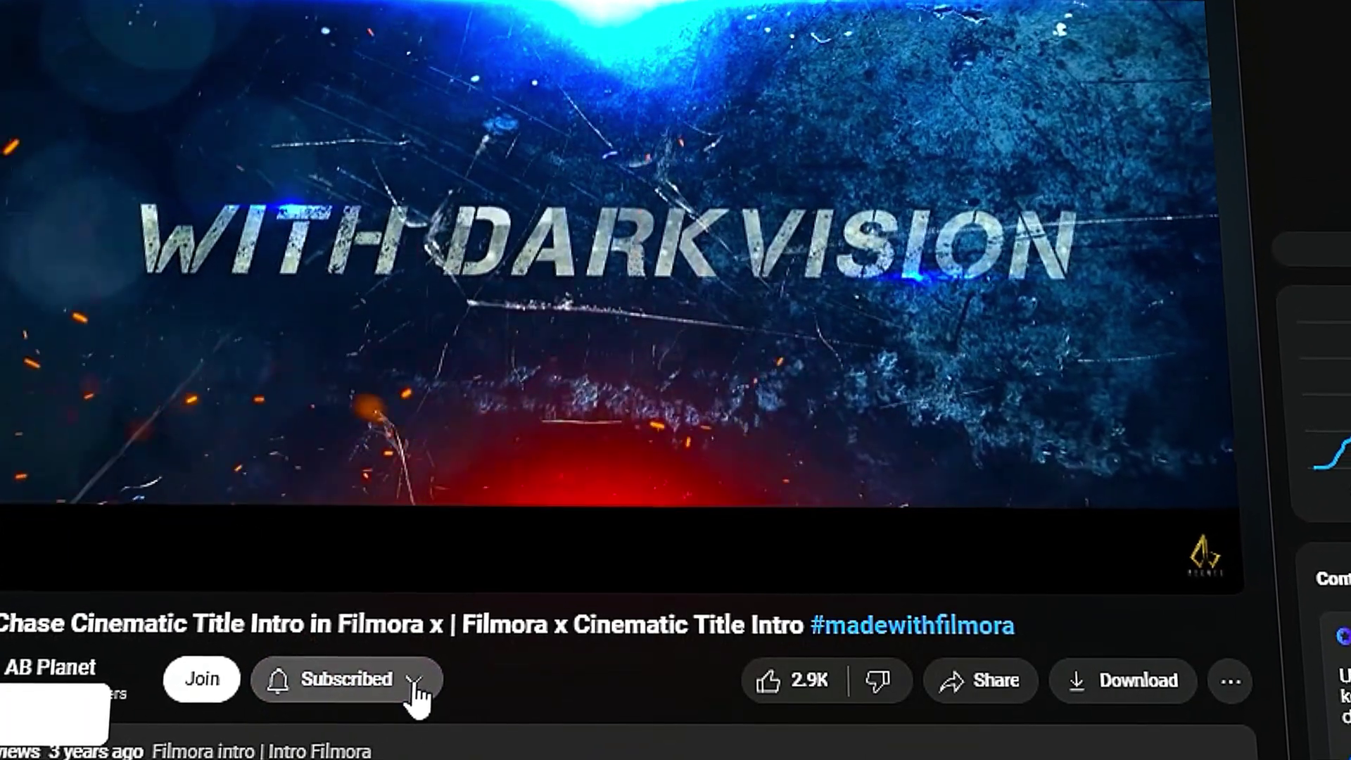
click(415, 695)
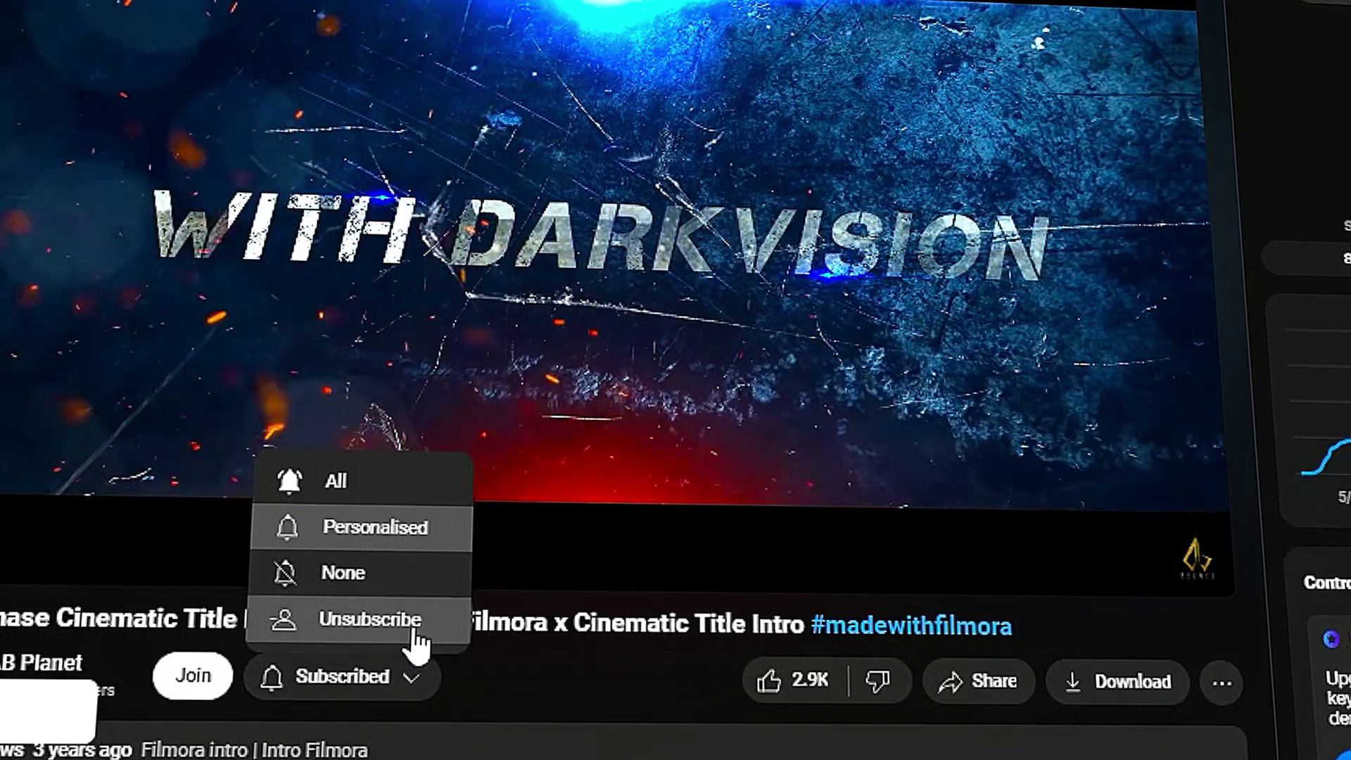
click(442, 486)
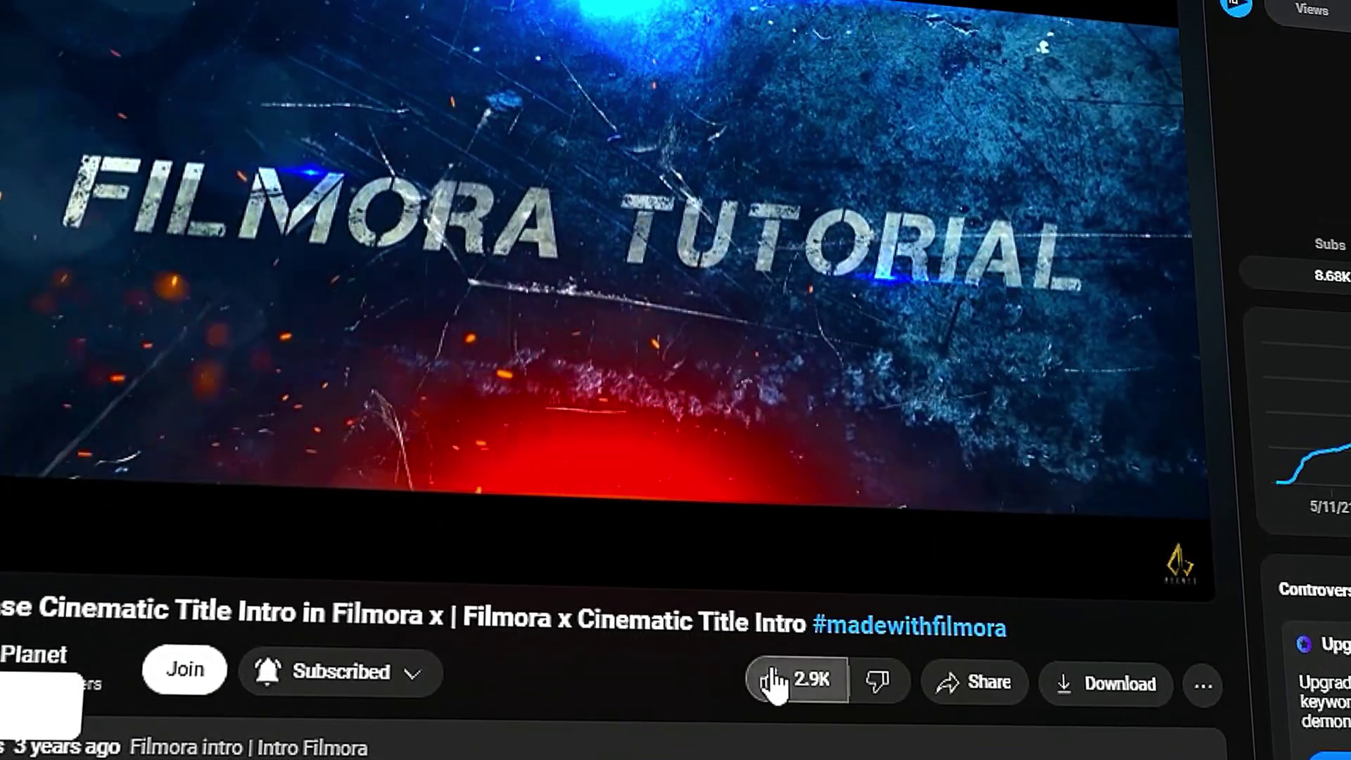
click(772, 683)
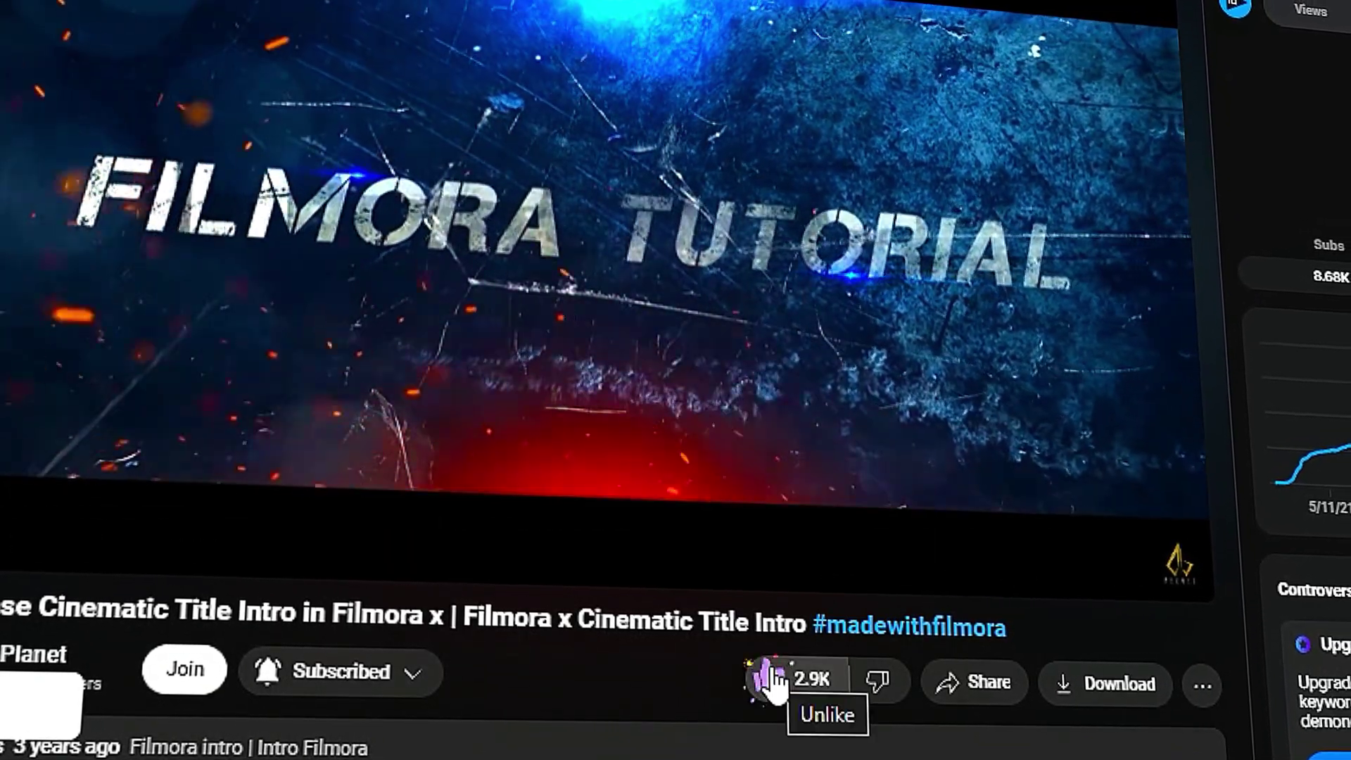